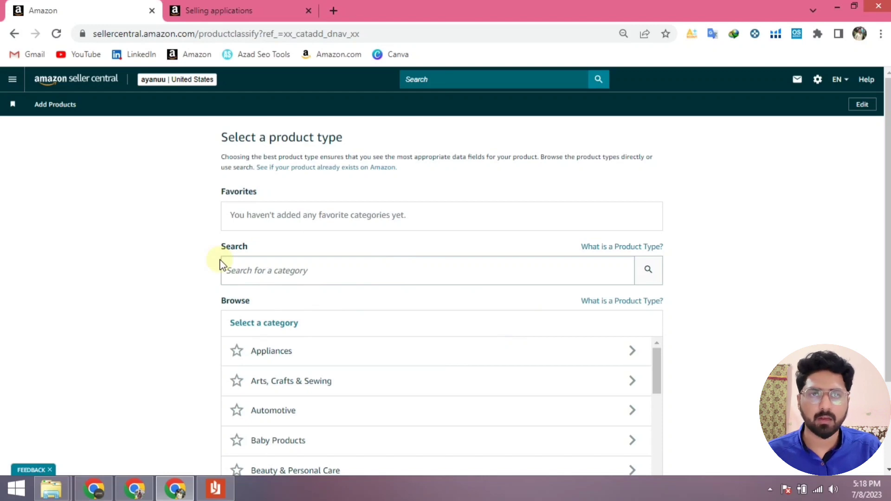
Copy "Bamboo Luxury Disposable Plate" from the title in the Final Titles_ Bullets_ Prod Description PDF and return to the browser.
scroll(294, 403, "down", 3)
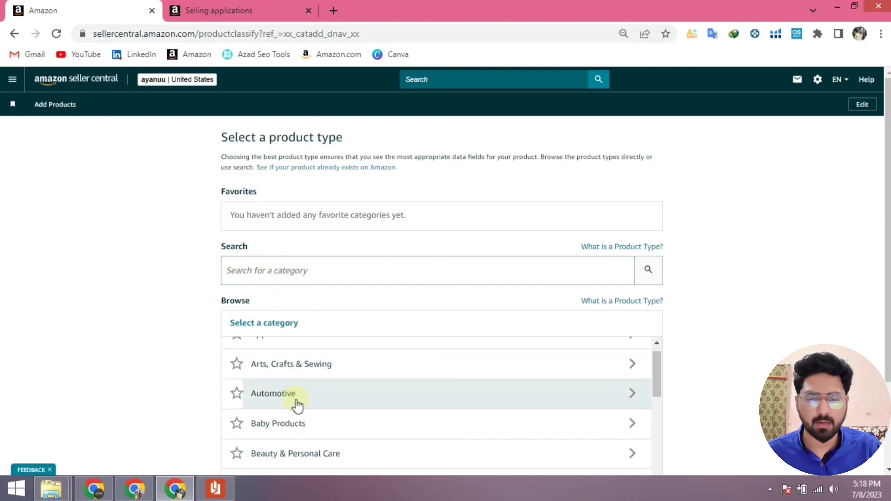
scroll(457, 414, "up", 3)
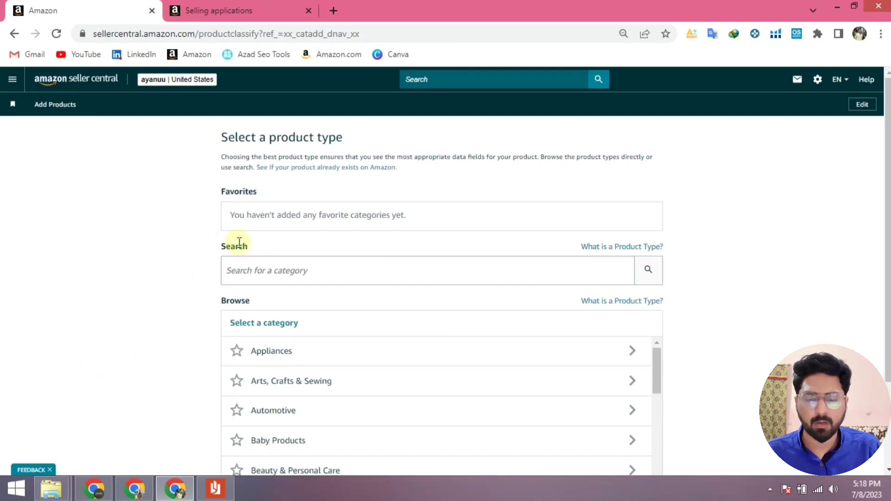
left_click(215, 488)
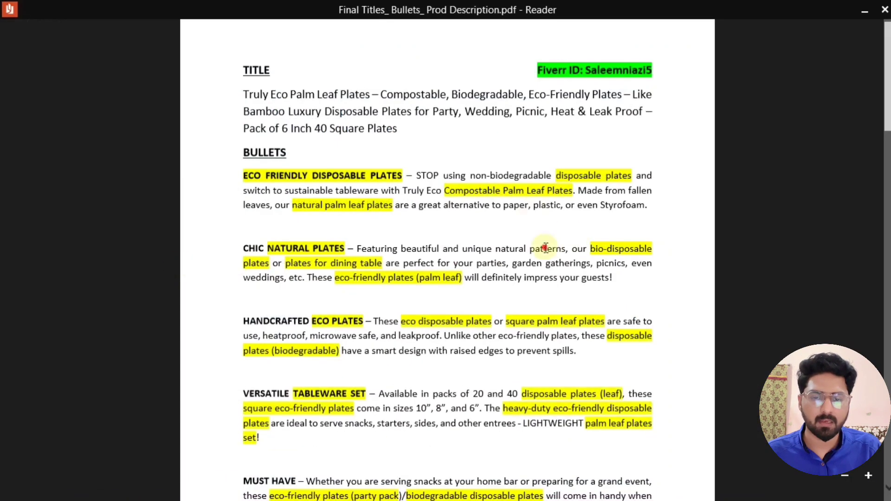
scroll(543, 247, "down", 2)
scroll(435, 188, "up", 2)
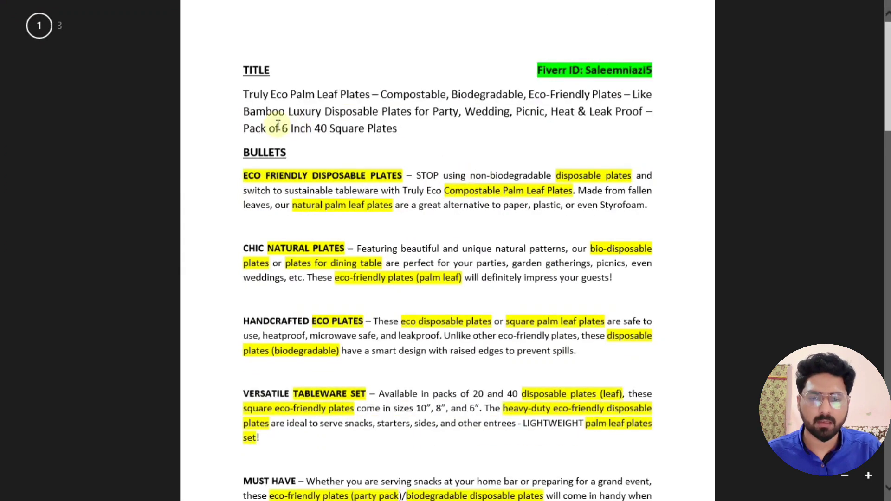
mouse_move(246, 113)
left_mouse_down()
mouse_move(433, 115)
mouse_move(243, 113)
left_mouse_up()
key("ctrl+c")
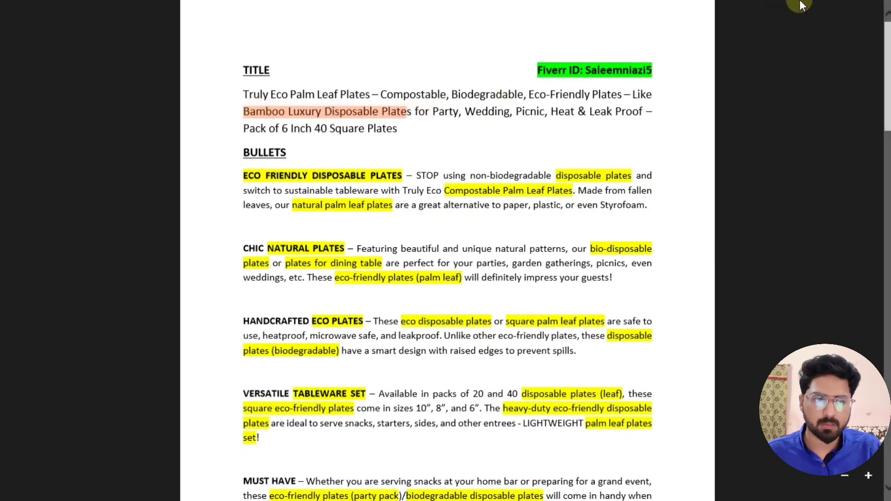
left_click(801, 5)
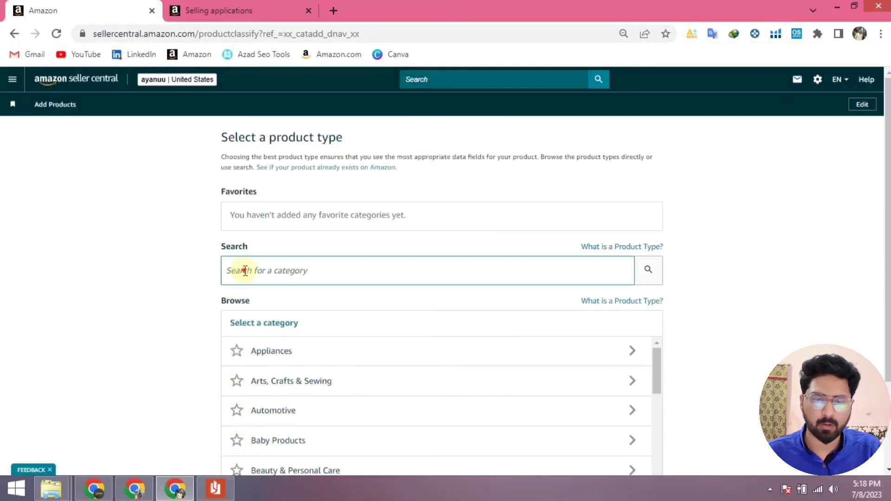
Search the product types for "Bamboo Disposable Plate" and select the DISHWARE PLATE type under Home & Kitchen > Kitchen & Dining.
left_click(245, 271)
key("ctrl+v")
double_click(279, 271)
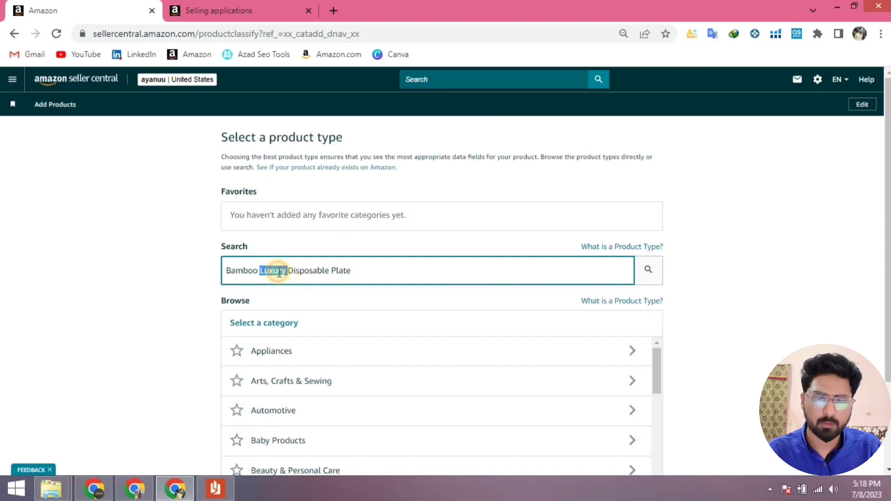
key("BackSpace")
key("BackSpace")
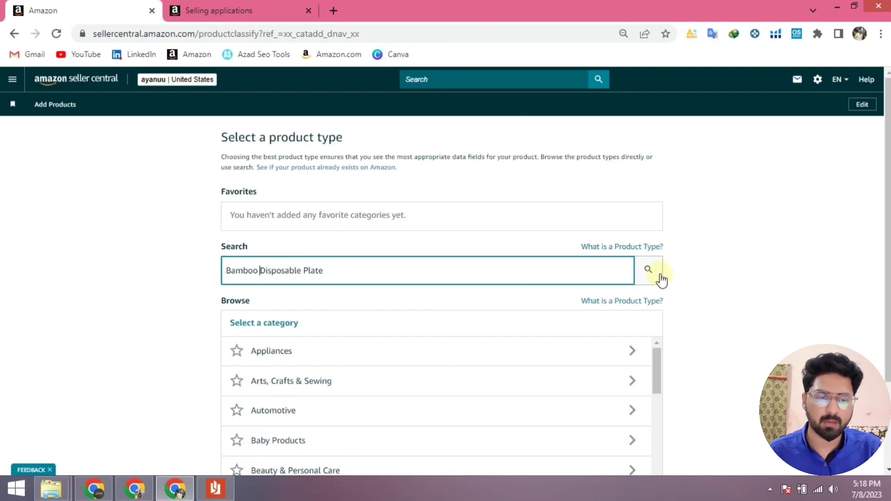
left_click(659, 277)
scroll(166, 256, "down", 1)
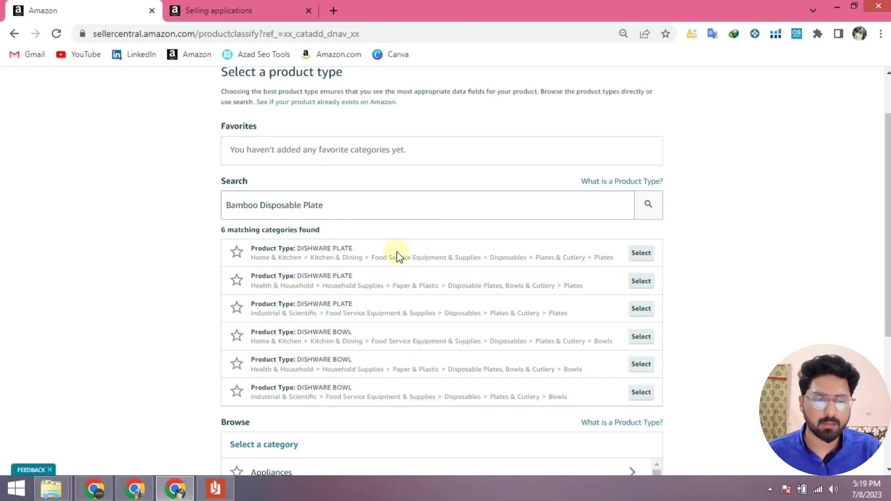
left_click(634, 256)
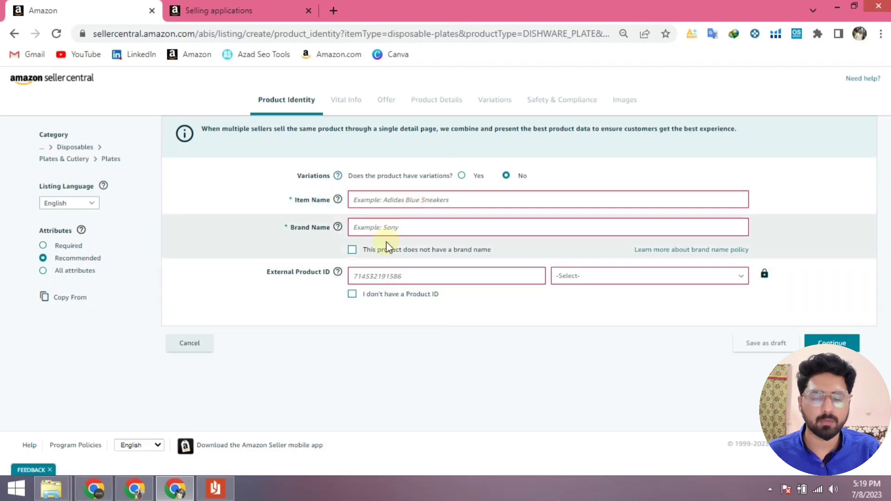
Copy the full product title from the PDF document and paste it as the Item Name.
mouse_move(340, 204)
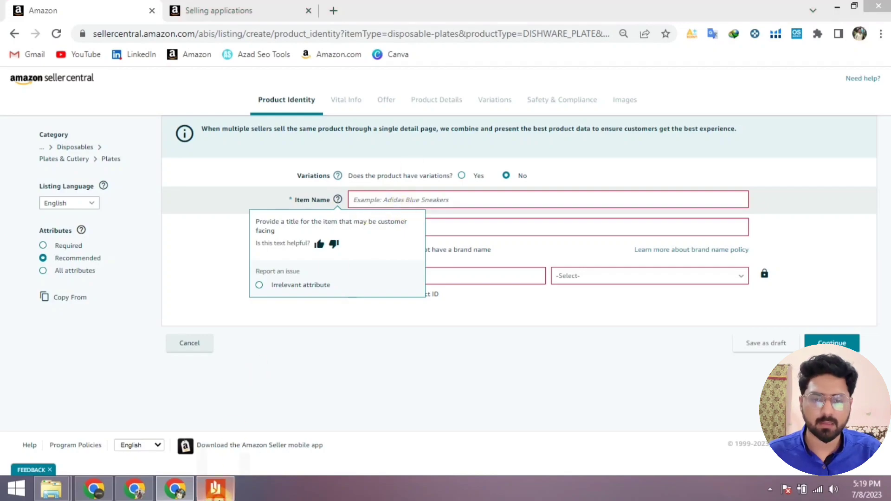
left_click(215, 488)
mouse_move(245, 100)
left_mouse_down()
mouse_move(398, 124)
mouse_move(418, 135)
mouse_move(400, 124)
mouse_move(331, 121)
mouse_move(258, 101)
left_mouse_up()
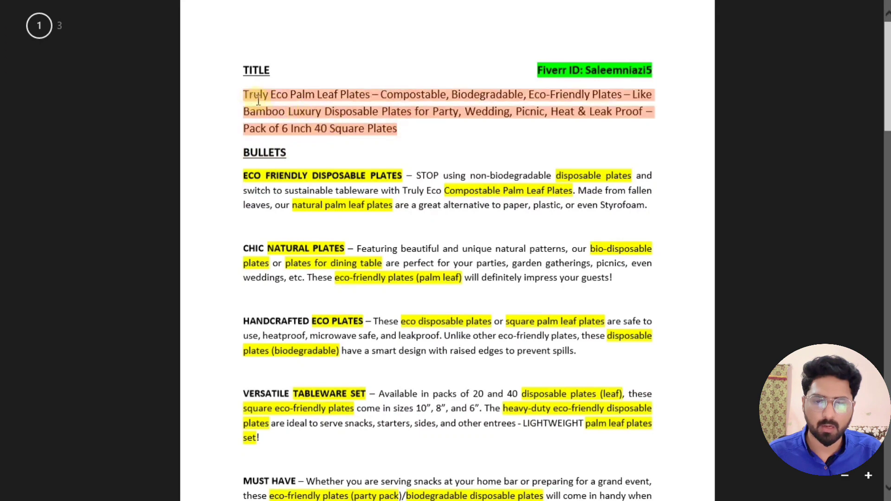
left_click(839, 7)
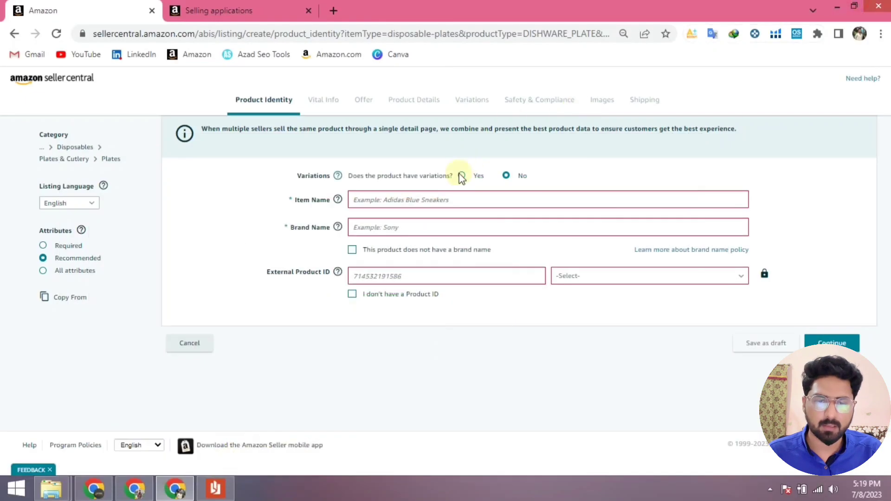
left_click(383, 200)
type("Plates - Like Bamboo Luxury Disposable Plates for Party, Wedding, Picnic, Heat & Leak Proof - Pack of 6 Inch 40 Square Plates")
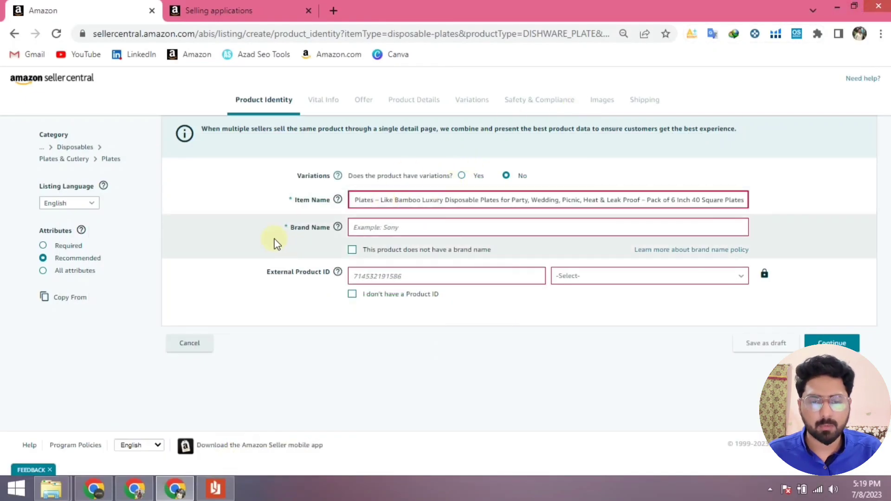
Remove the brand words "Truly Eco" from the start of the Item Name so it begins with "Palm Leaf Plates".
left_click(351, 228)
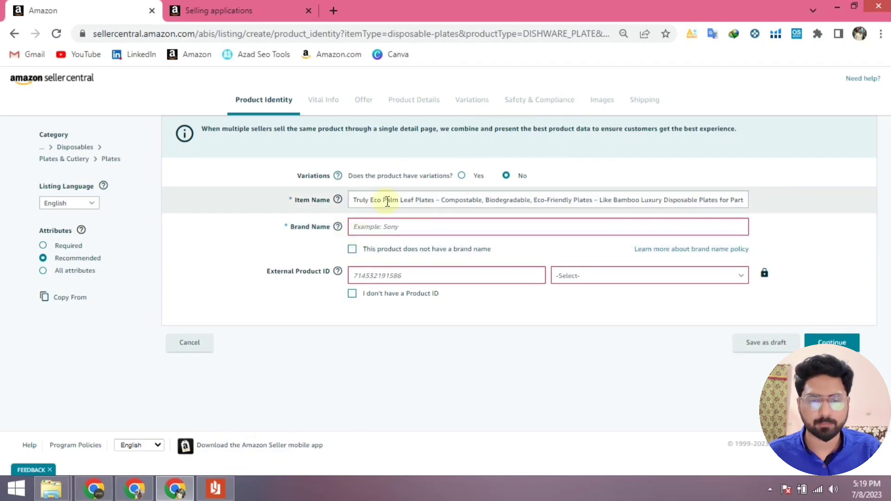
left_click_drag(384, 201, 331, 201)
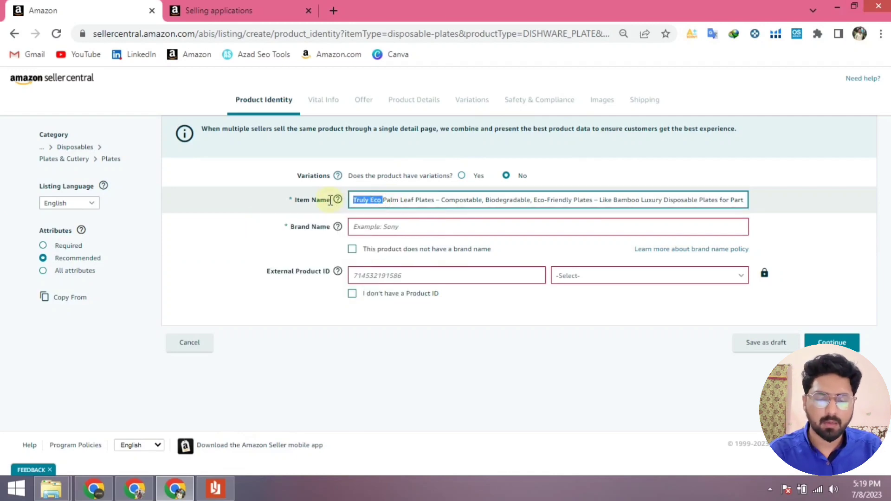
key("BackSpace")
left_click(310, 338)
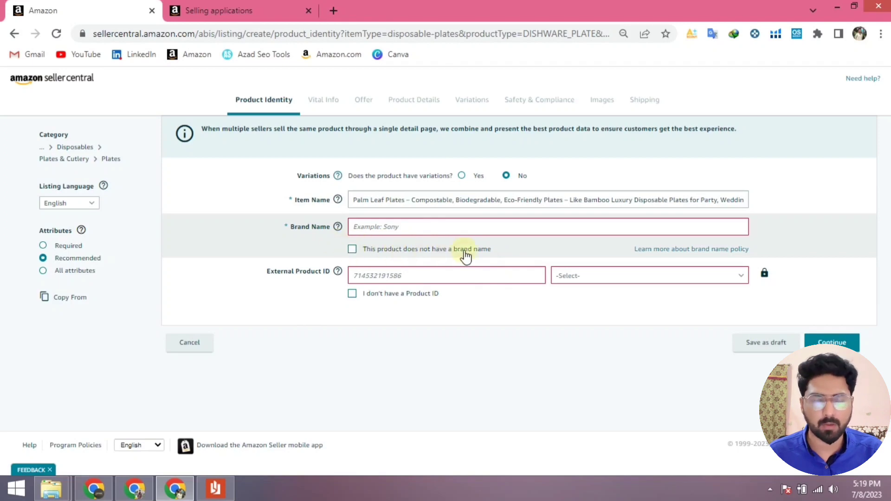
Mark the product as having no brand name and no Product ID, and continue to the Vital Info section.
left_click(352, 251)
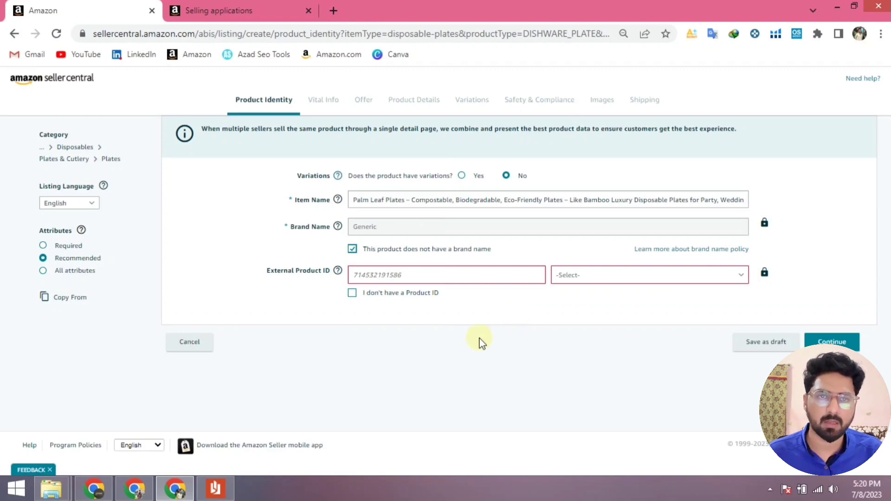
left_click(353, 294)
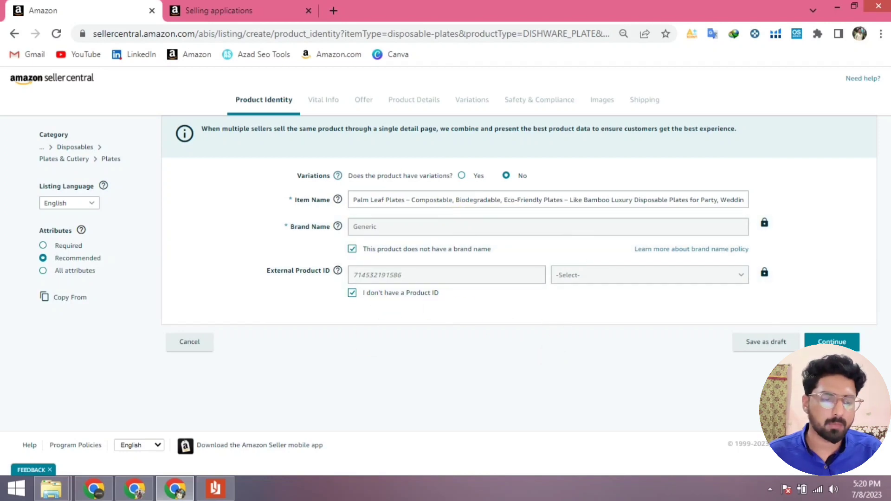
left_click(832, 342)
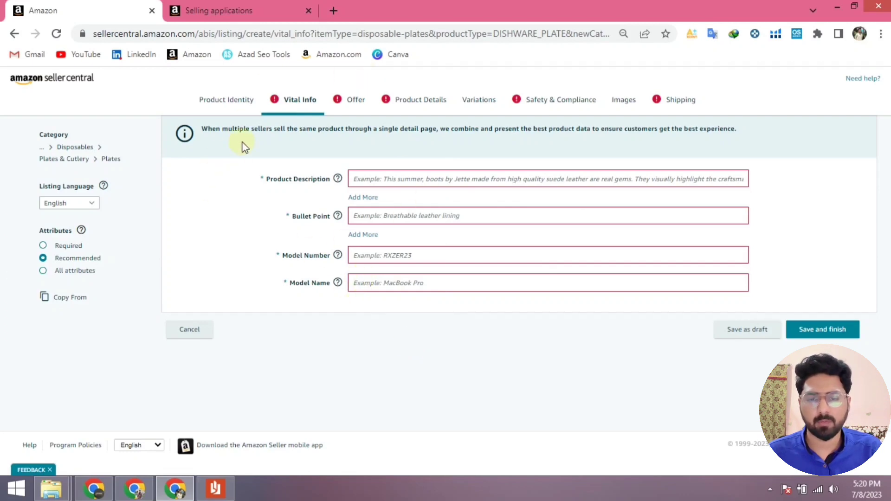
Copy the whole product description, from "TRULY ECO BIODEGRADABLE ECO-FRIENDLY PLATES" onward, from the PDF into the Product Description.
left_click(368, 178)
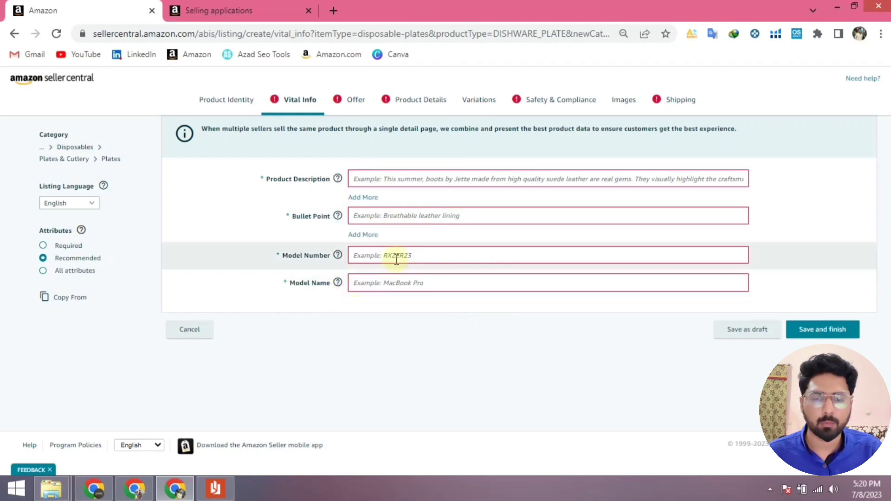
left_click(217, 488)
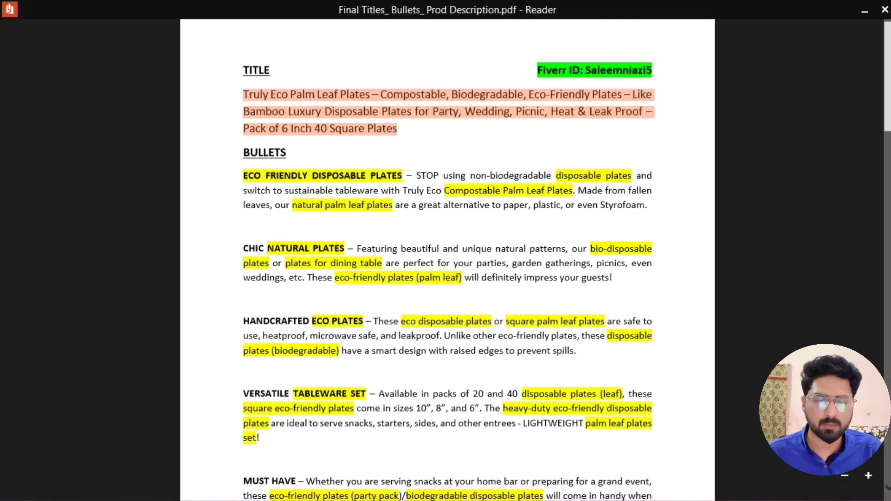
scroll(447, 251, "down", 15)
scroll(294, 126, "up", 5)
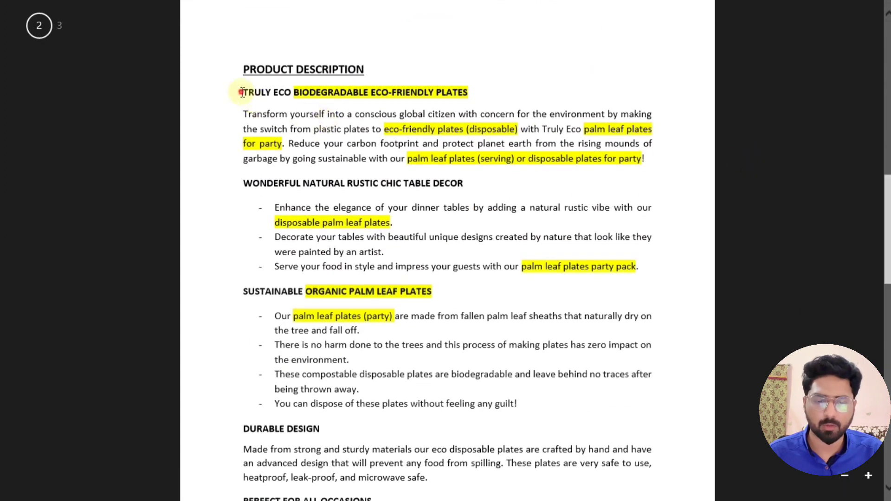
left_click_drag(241, 90, 384, 183)
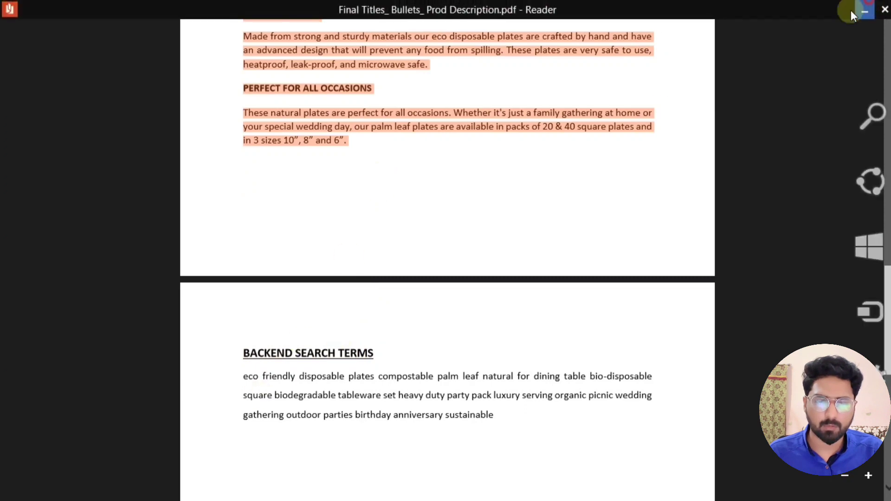
left_click(863, 5)
left_click(448, 179)
key("ctrl+v")
left_click(468, 400)
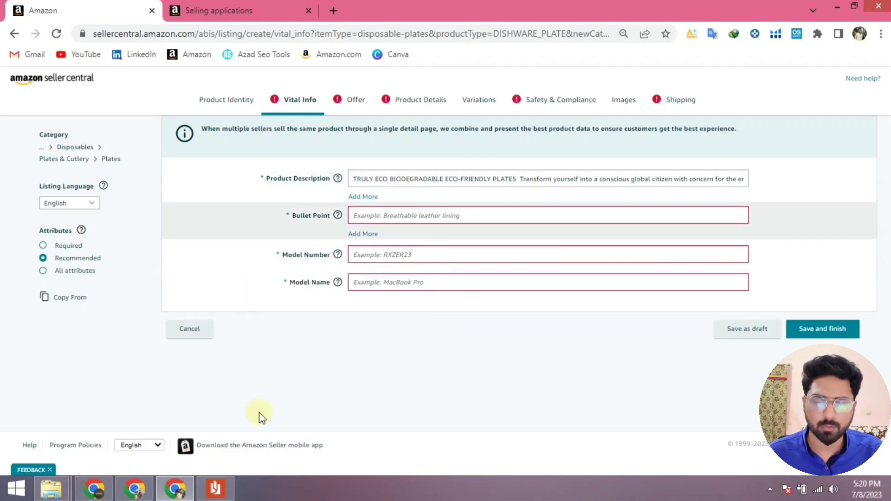
Copy the "ECO FRIENDLY DISPOSABLE PLATES" bullet from the PDF and paste it as the first Bullet Point.
left_click(176, 488)
left_click(215, 488)
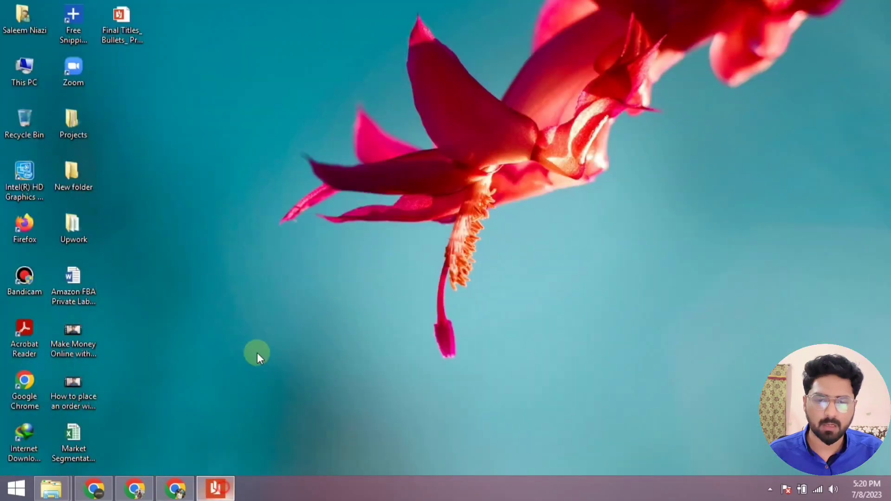
scroll(347, 199, "down", 5)
scroll(350, 207, "up", 4)
scroll(349, 206, "down", 2)
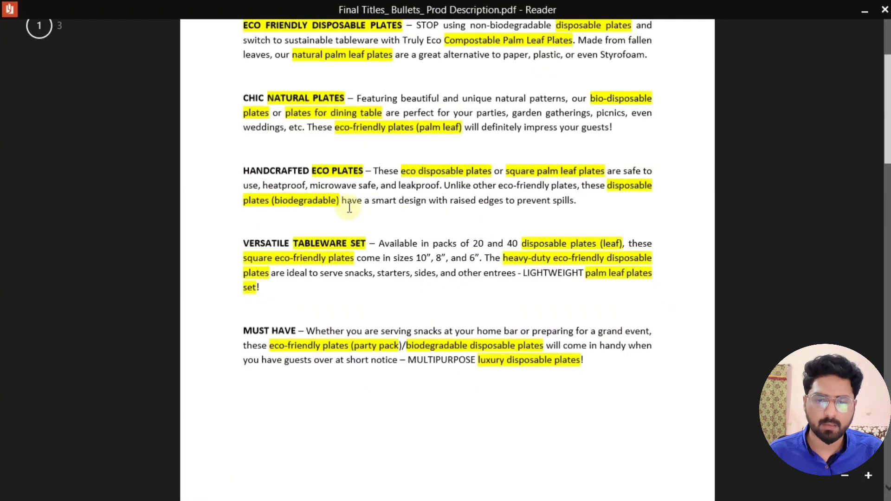
scroll(343, 207, "up", 1)
left_click_drag(246, 105, 660, 141)
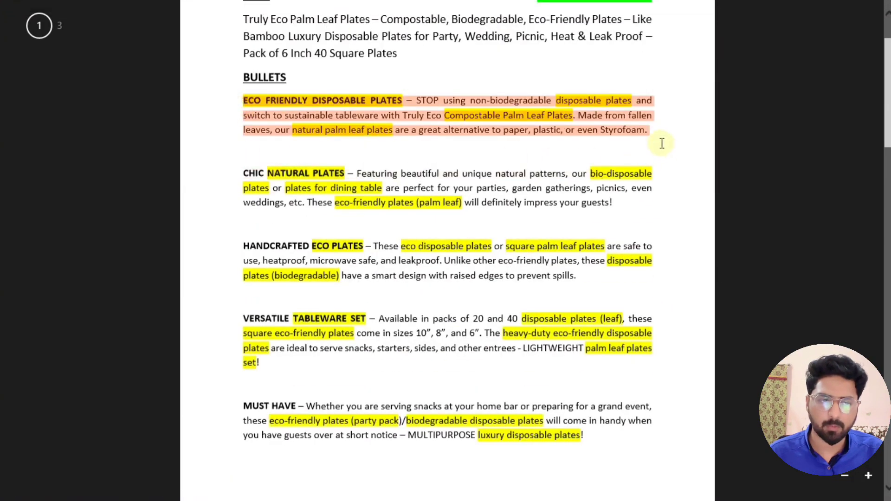
left_click(878, 6)
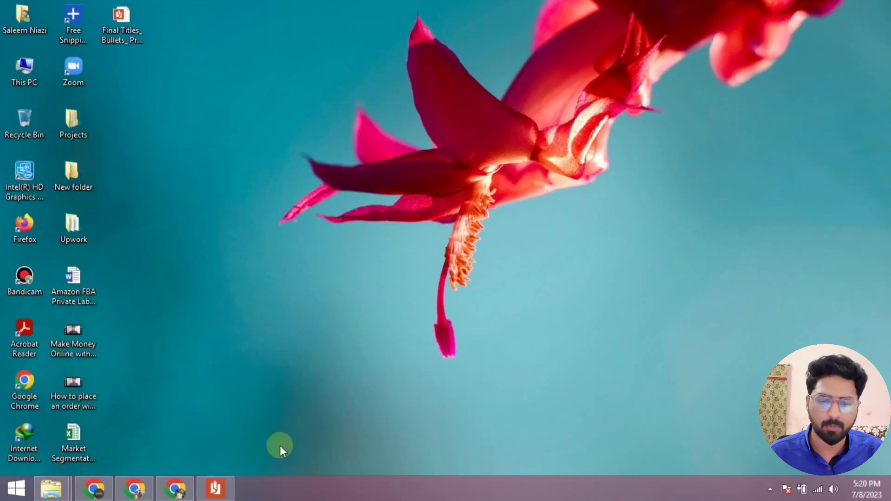
left_click(176, 493)
left_click(402, 213)
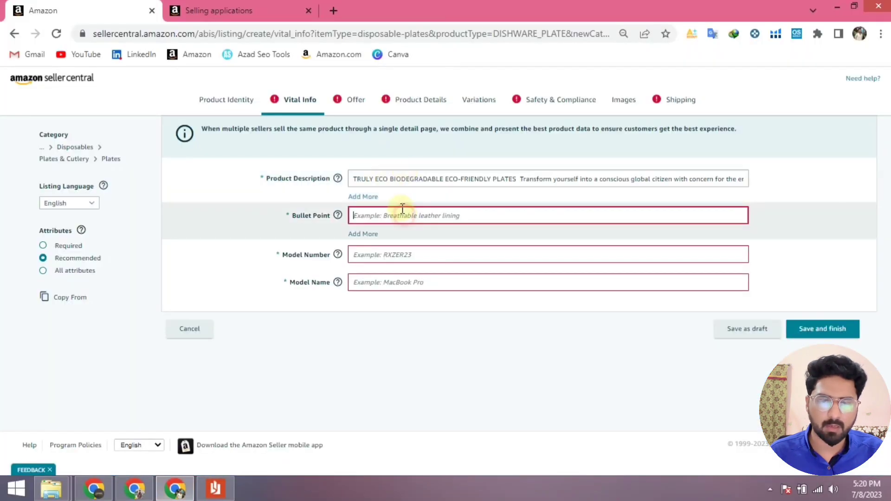
key("ctrl+v")
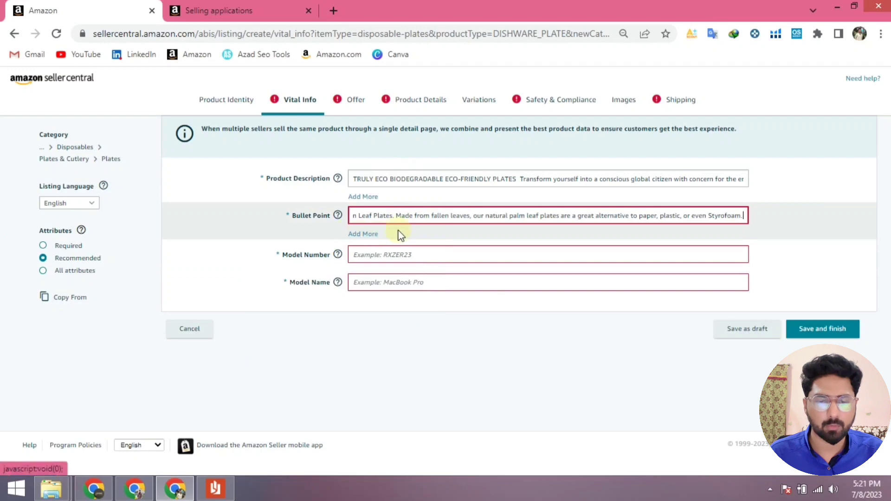
Add a second Bullet Point containing the PDF's "CHIC NATURAL PLATES" paragraph, and add an empty third bullet field.
left_click(369, 234)
left_click(214, 489)
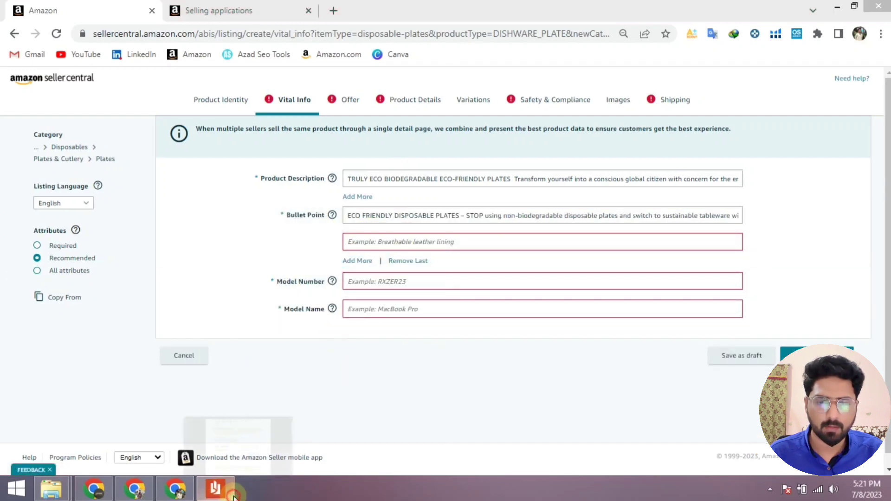
left_click_drag(232, 173, 639, 206)
key("alt+Tab")
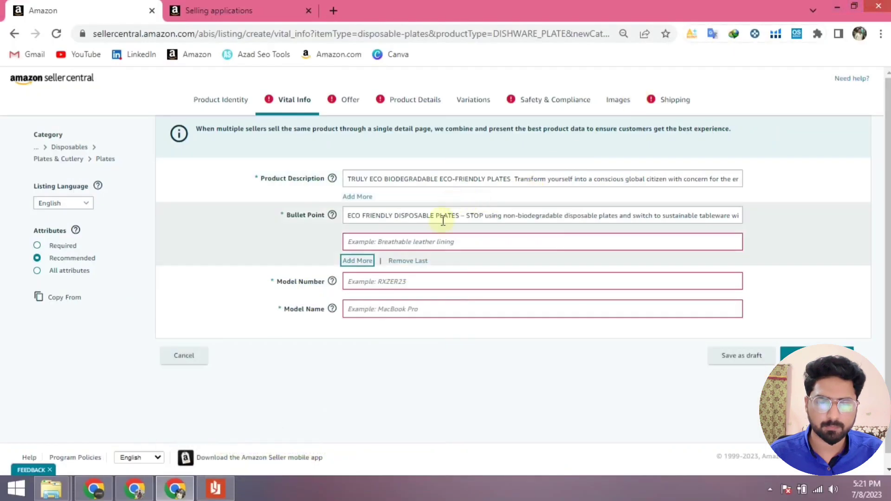
left_click(442, 238)
key("ctrl+v")
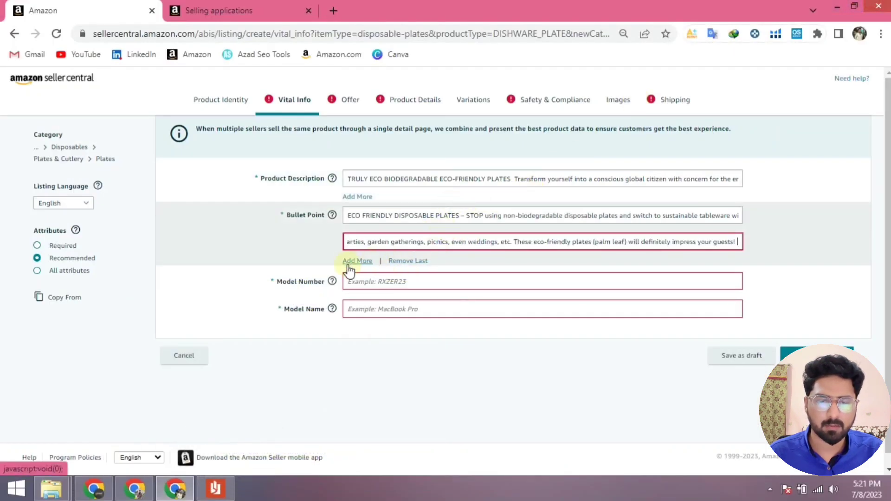
left_click(363, 267)
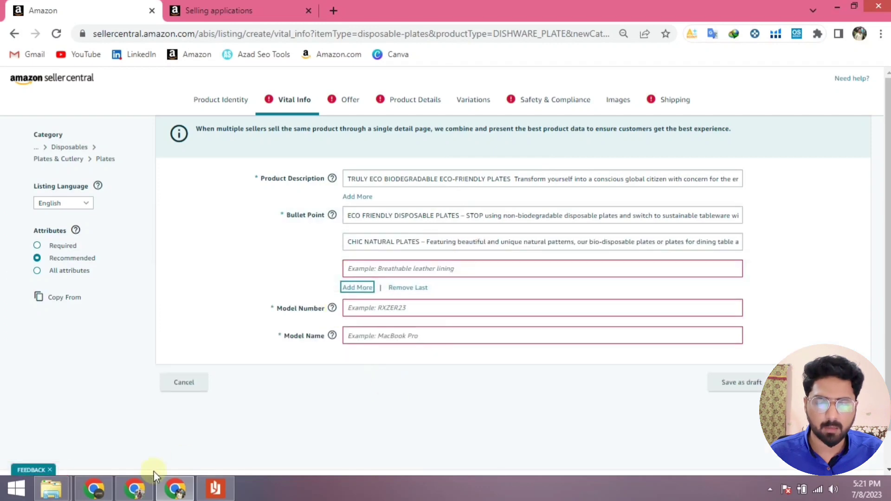
Copy the "HANDCRAFTED ECO PLATES" paragraph from the PDF and paste it as the third Bullet Point.
left_click(224, 496)
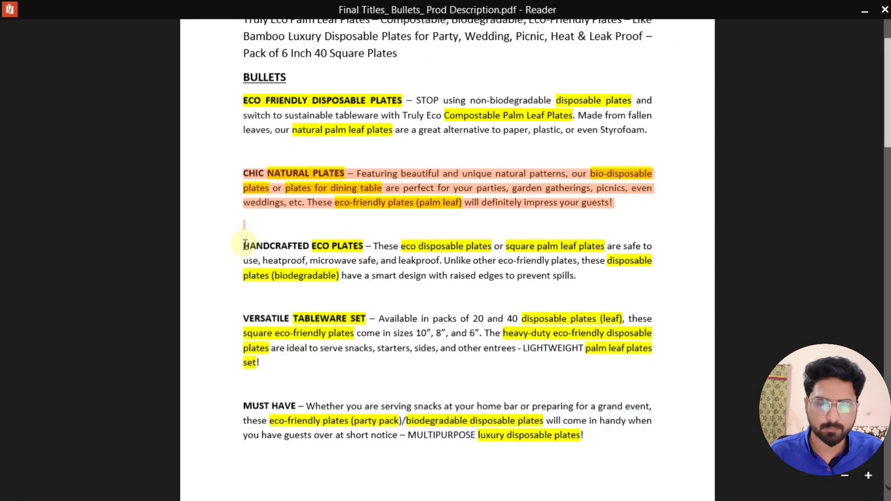
left_click_drag(245, 244, 601, 274)
key("ctrl+c")
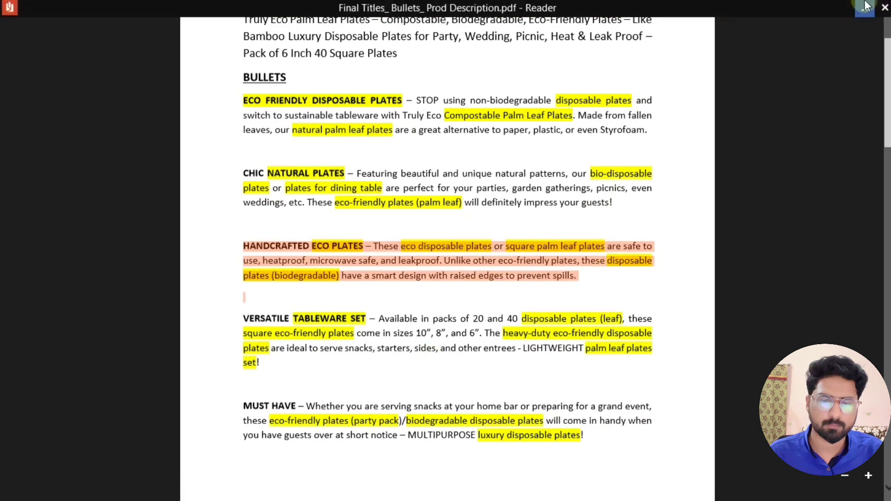
left_click(867, 6)
left_click(428, 269)
key("ctrl+v")
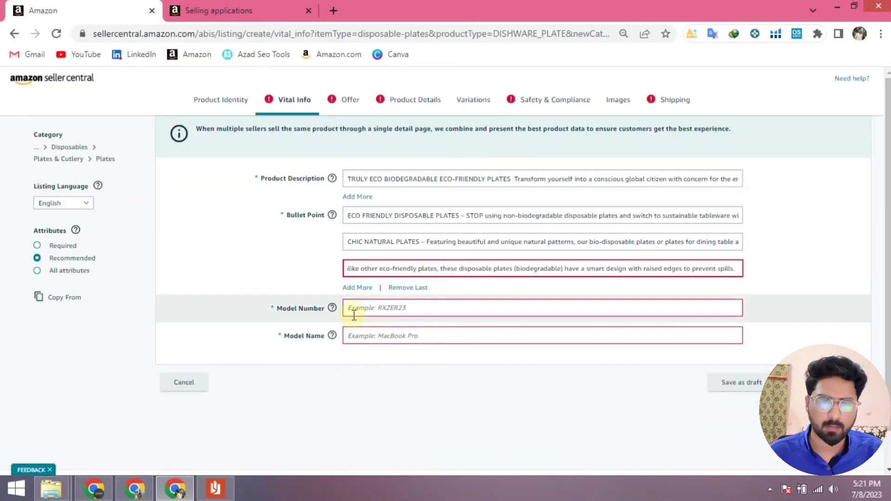
Add a fourth Bullet Point containing the "VERSATILE TABLEWARE SET" paragraph copied from the PDF.
left_click(215, 488)
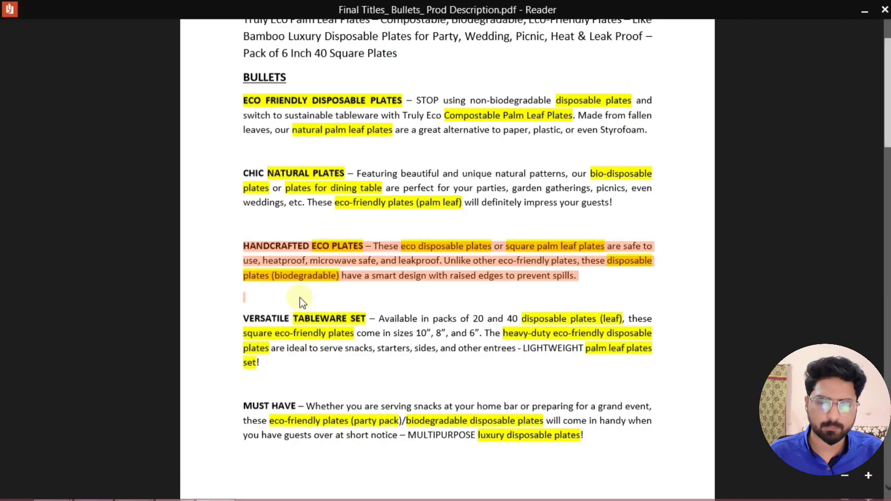
left_click_drag(244, 319, 272, 366)
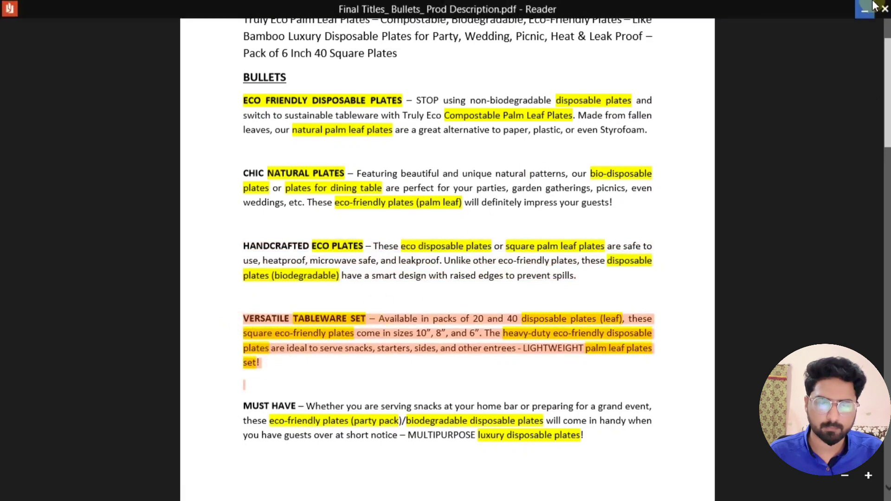
key("alt+Tab")
left_click(409, 297)
type("VERSATILE TABLEWARE SET – Available in packs of 20 and 40 disposable plates (leaf), these square eco-friendly plates come in sizes 10\", 8\", and 6\". The heavy-duty eco-friendly disposable plates are ideal to serve snacks, starters, sides, and other entrees - LIGHTWEIGHT palm leaf plates set!")
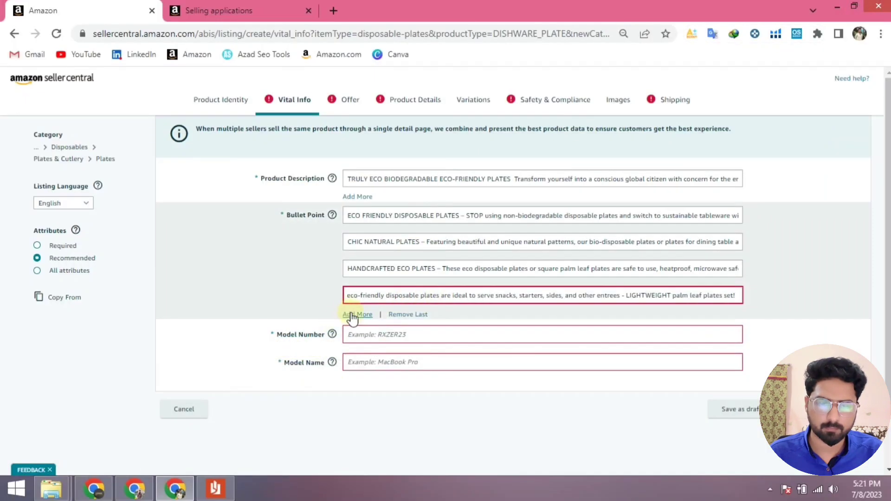
Add a fifth Bullet Point and fill it with the "MUST HAVE" paragraph copied from the PDF.
left_click(353, 314)
left_click(215, 489)
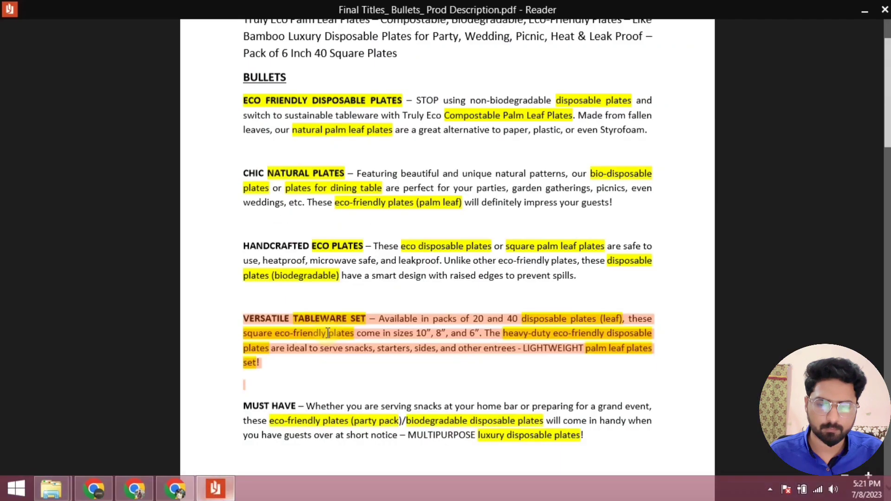
left_click_drag(243, 408, 602, 438)
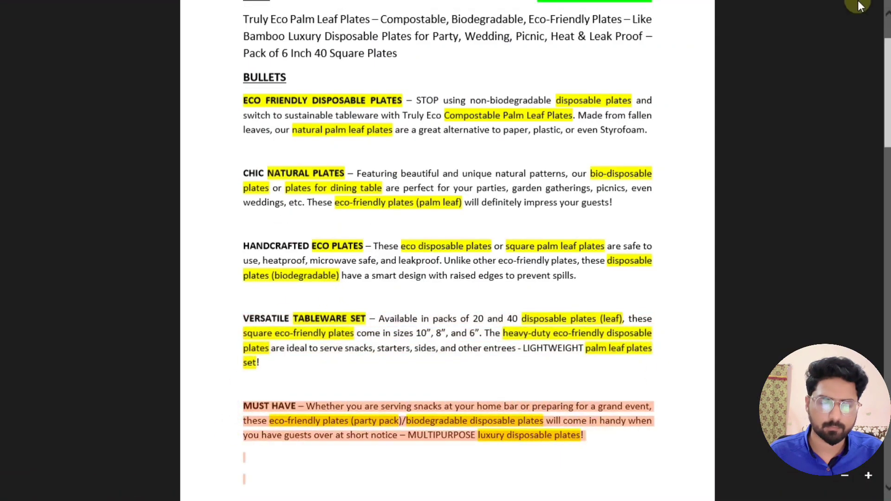
key("alt+Tab")
left_click(380, 322)
key("ctrl+v")
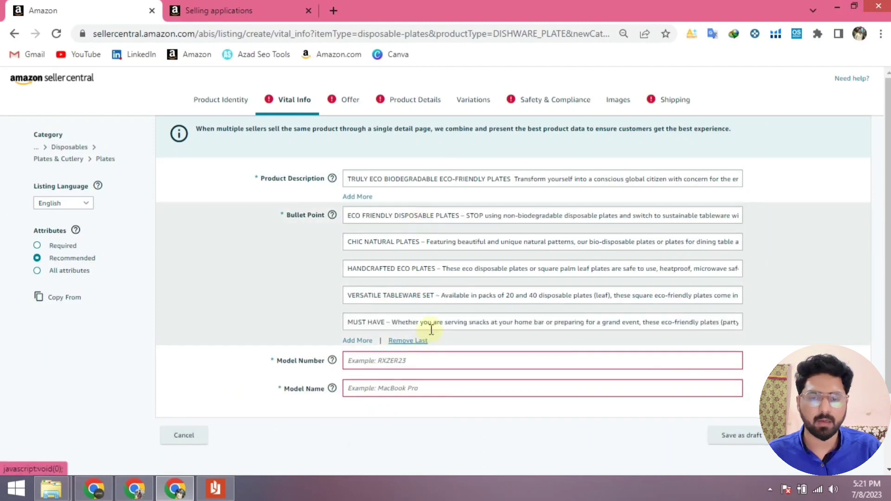
left_click(332, 178)
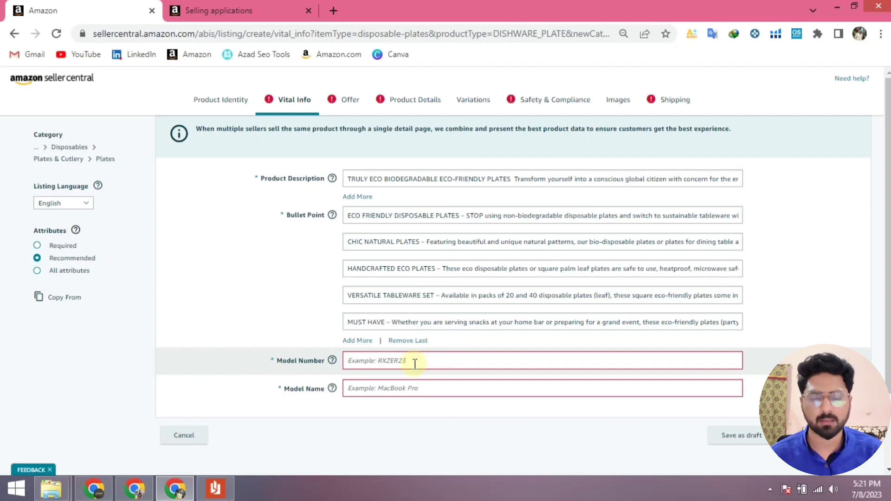
Enter Plates007 as the Model Number and copy the same value into the Model Name.
left_click(415, 362)
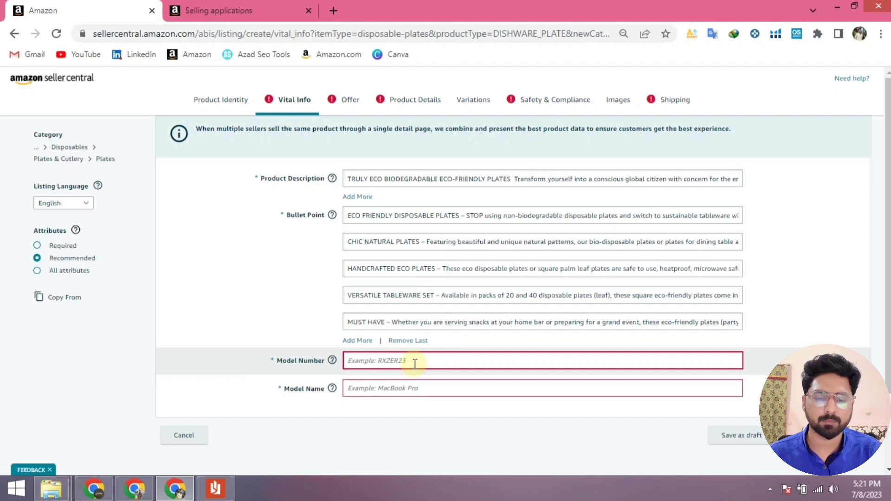
type("P")
key("BackSpace")
type("Plates007")
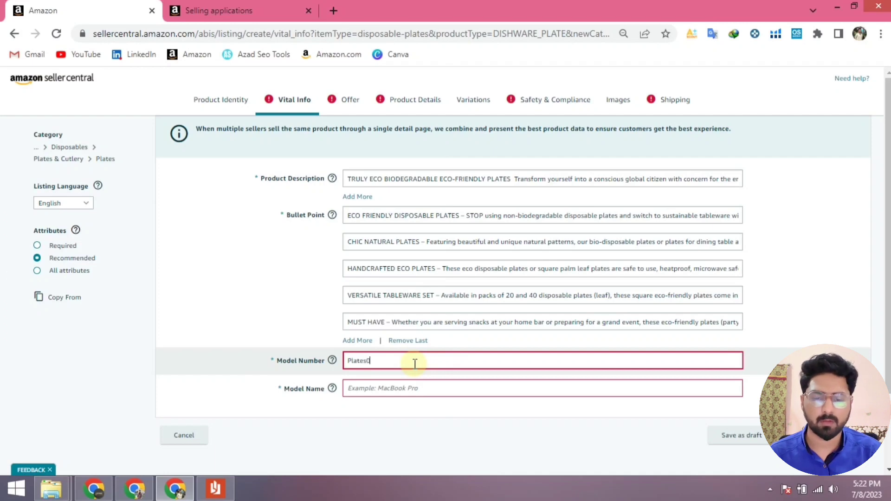
double_click(368, 361)
key("ctrl+c")
left_click(371, 388)
key("ctrl+v")
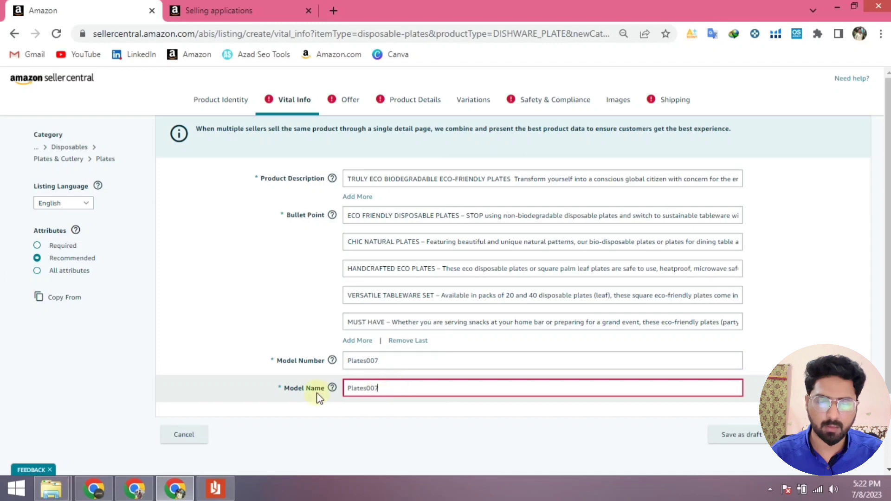
left_click(419, 419)
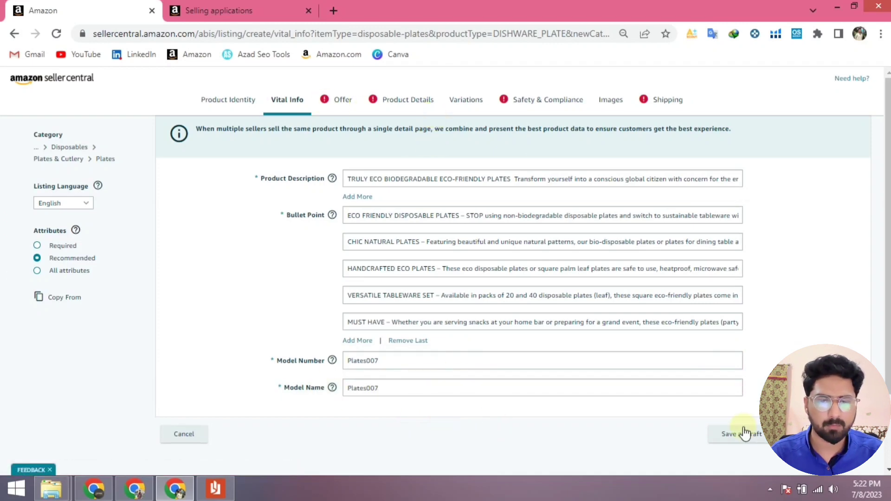
In the Offer section, choose fulfillment by Amazon and set Your Price to USD 27.99.
left_click(341, 102)
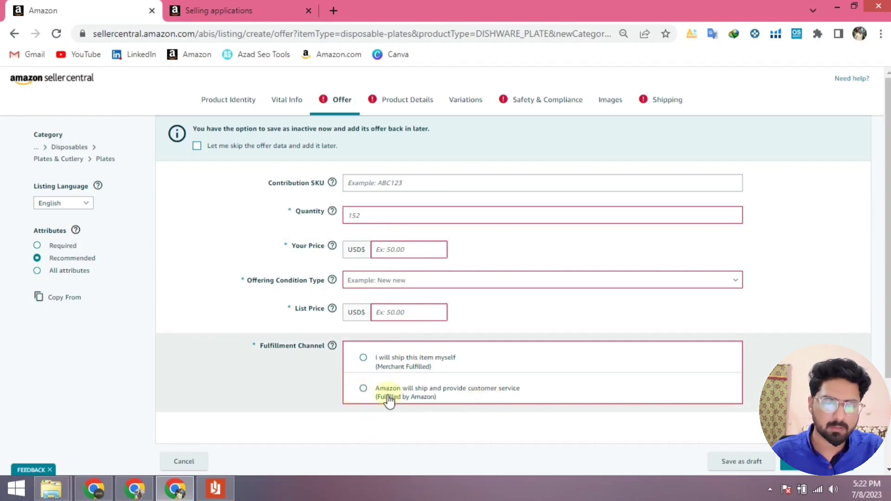
left_click(387, 398)
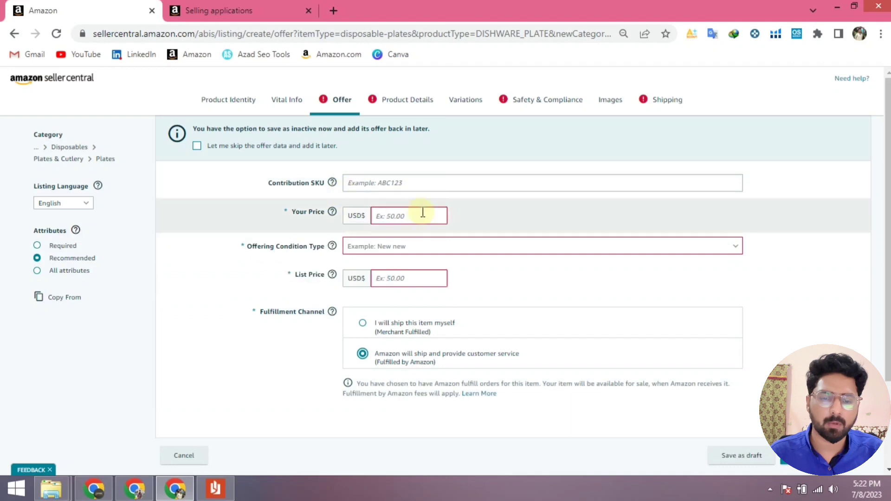
left_click(424, 218)
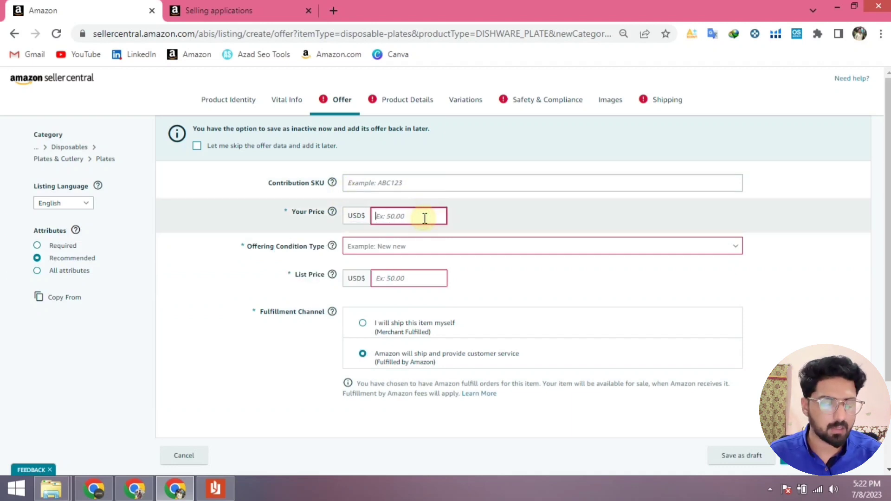
type("27.99")
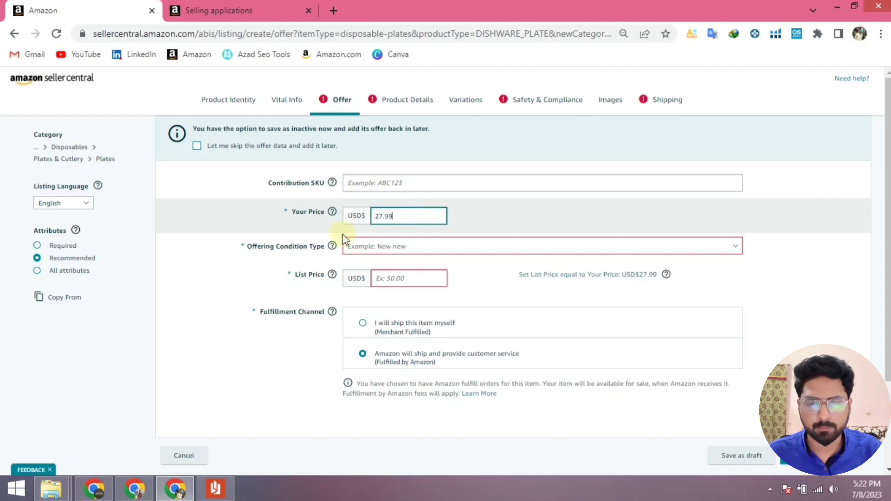
left_click(228, 243)
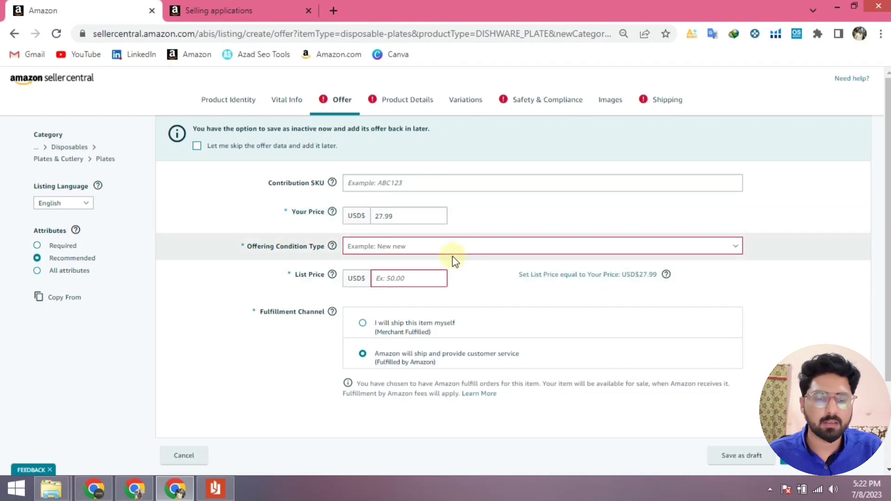
Set the Offering Condition Type to New and make the List Price equal to Your Price, USD 27.99.
left_click(472, 249)
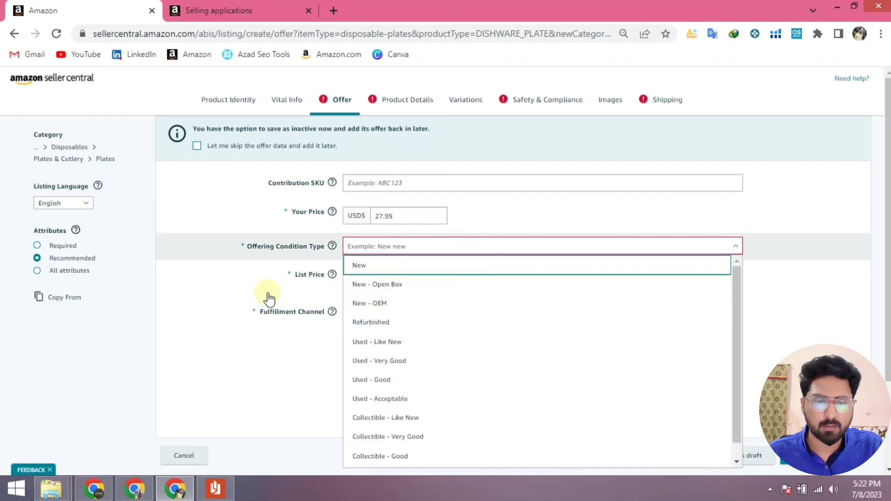
left_click(391, 264)
left_click(380, 277)
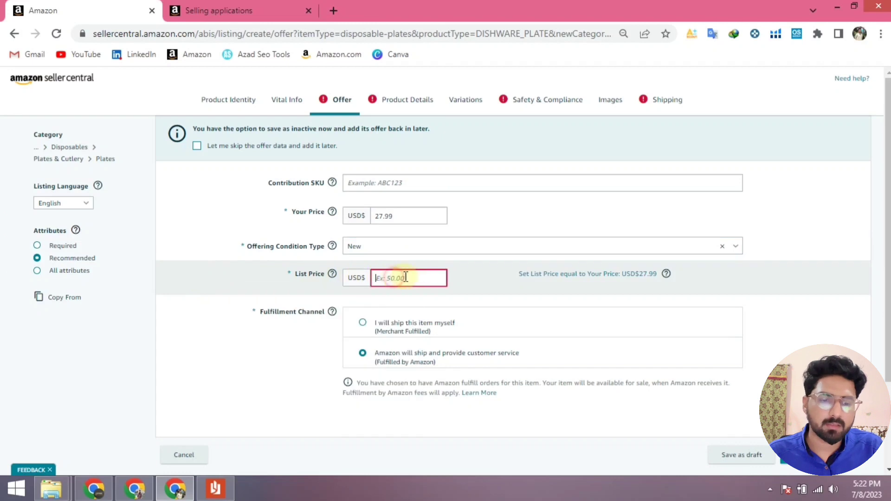
left_click(650, 274)
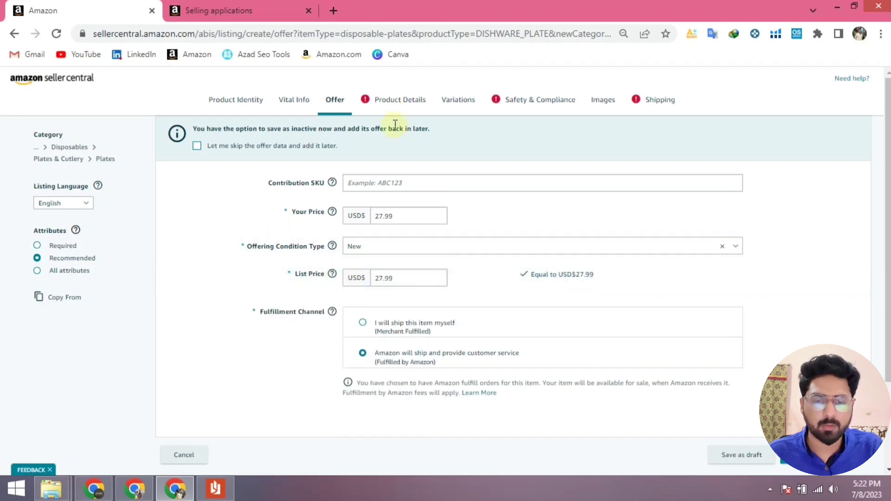
scroll(575, 235, "down", 1)
scroll(575, 234, "up", 1)
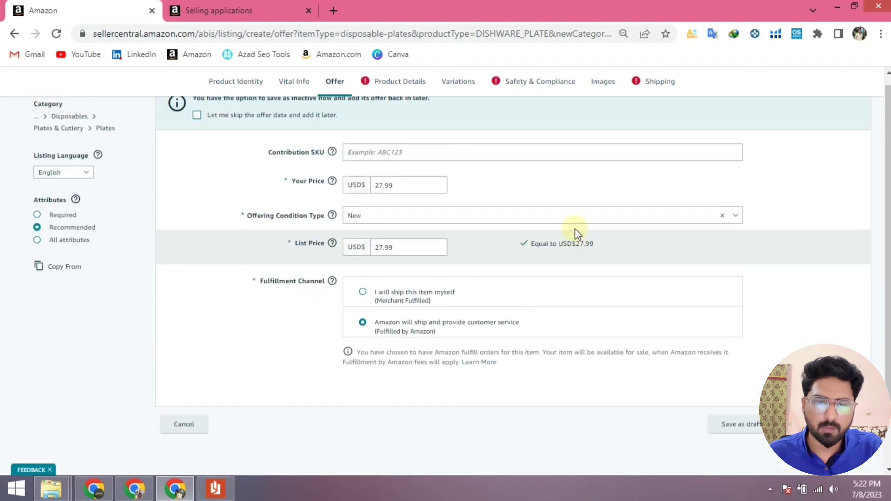
Go to the Product Details section and set the Material to Bamboo.
left_click(412, 96)
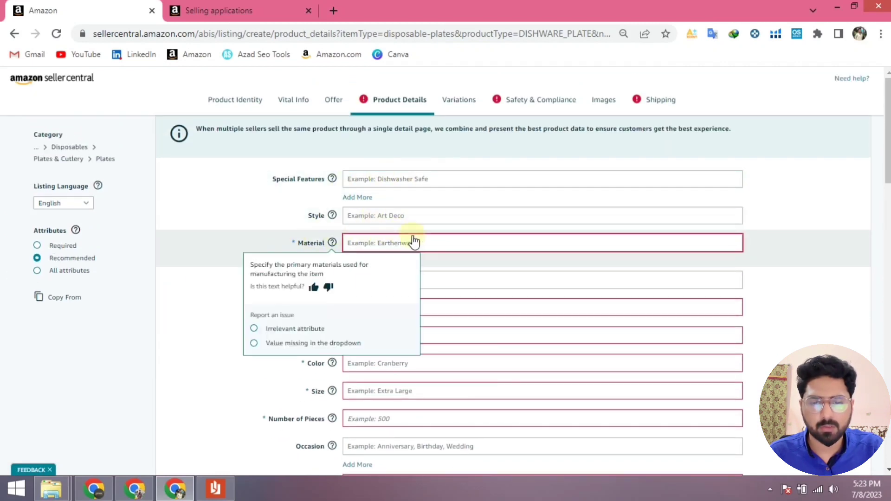
left_click(369, 243)
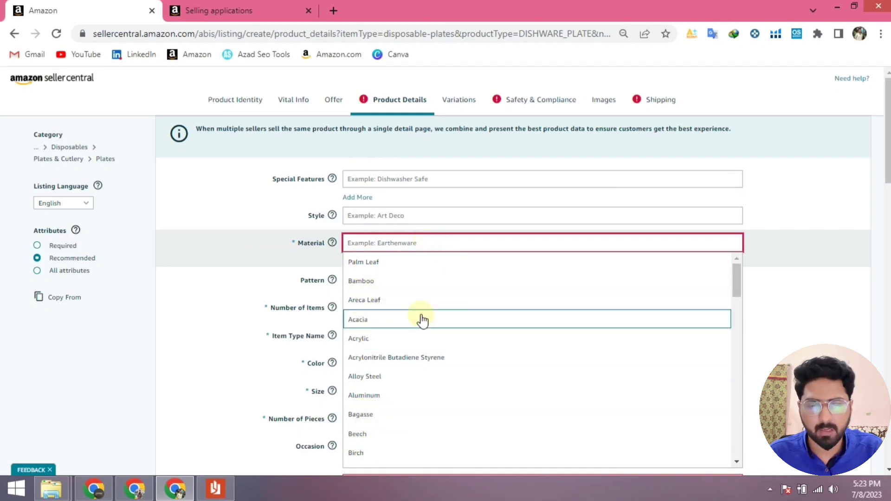
left_click(398, 274)
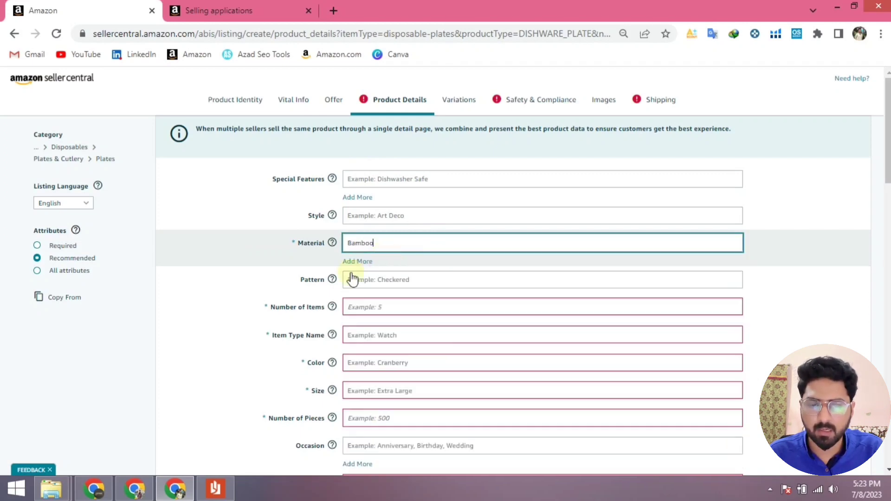
left_click(227, 252)
scroll(229, 279, "down", 2)
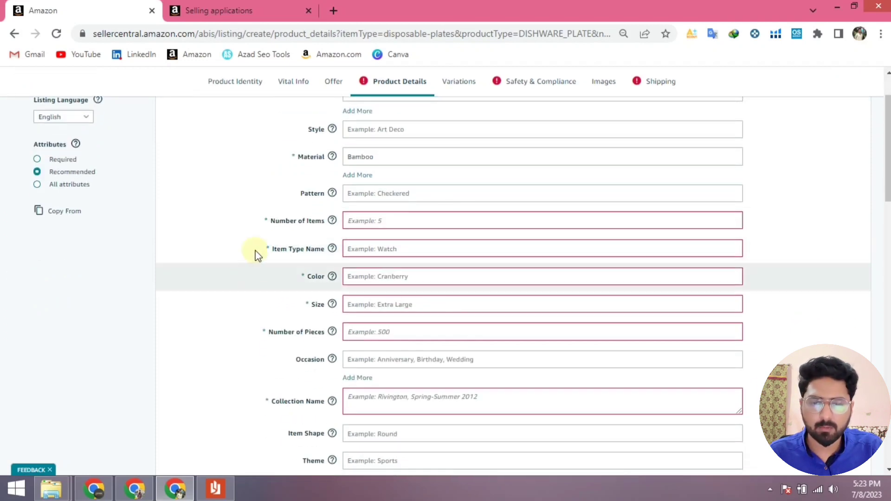
Set the Number of Items to 12 and the Item Type Name to Disposable Plates.
left_click(404, 220)
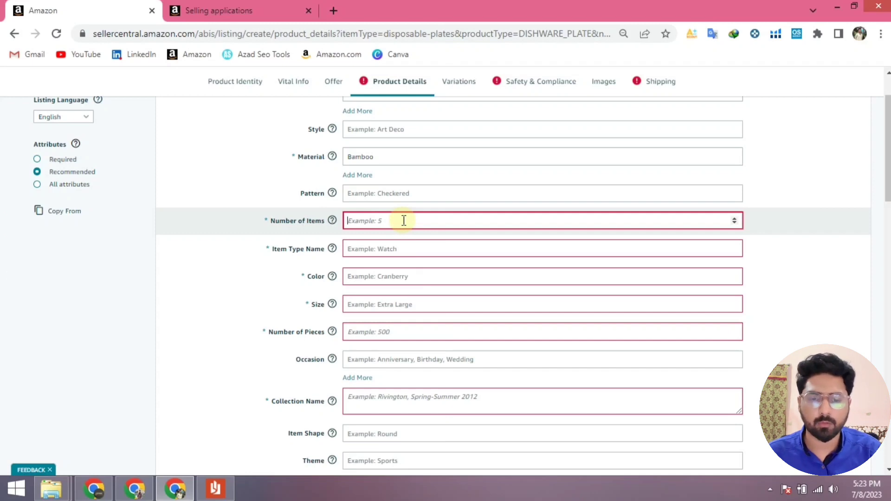
type("12")
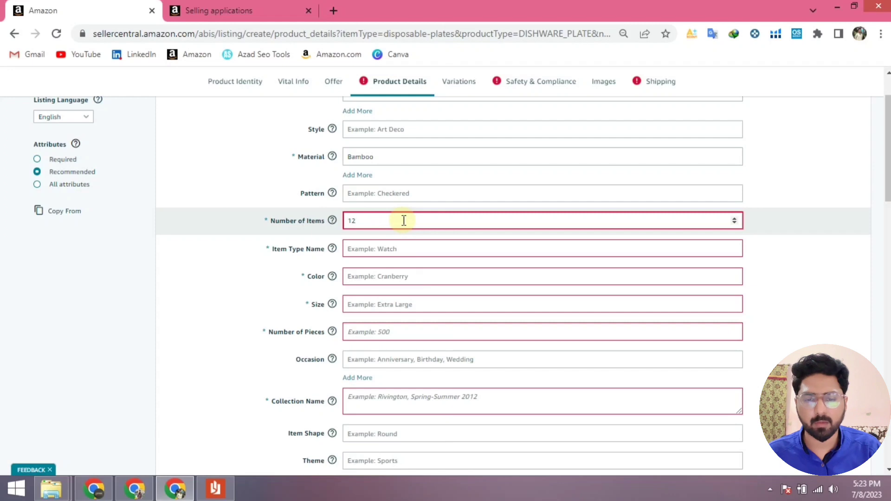
left_click(308, 257)
left_click(374, 249)
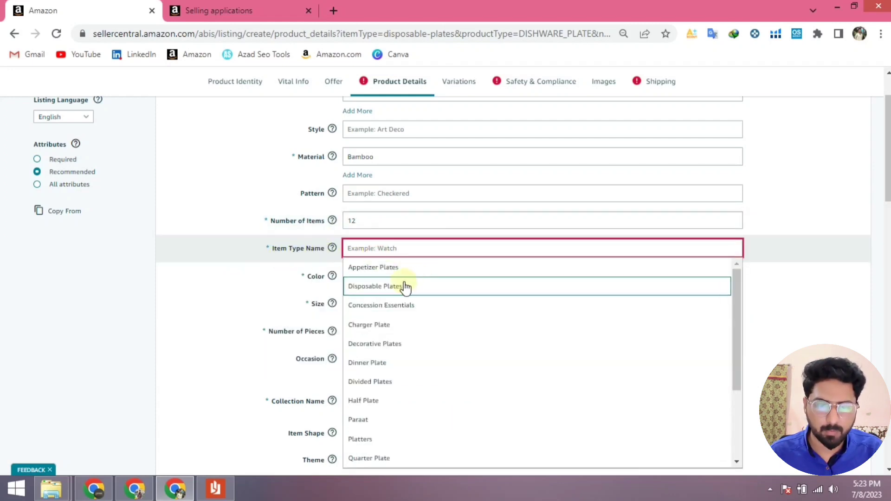
left_click(383, 284)
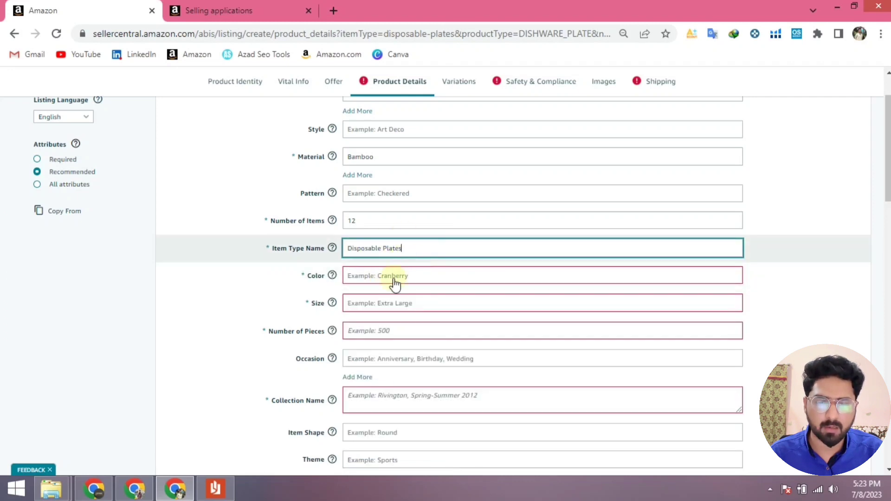
Choose Brown as the product's Color and 8 inch as its Size.
left_click(392, 282)
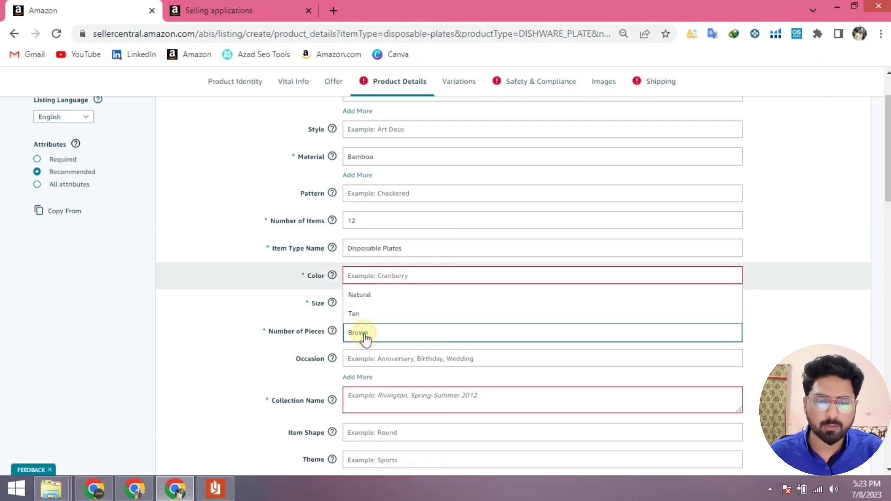
left_click(364, 334)
left_click(402, 304)
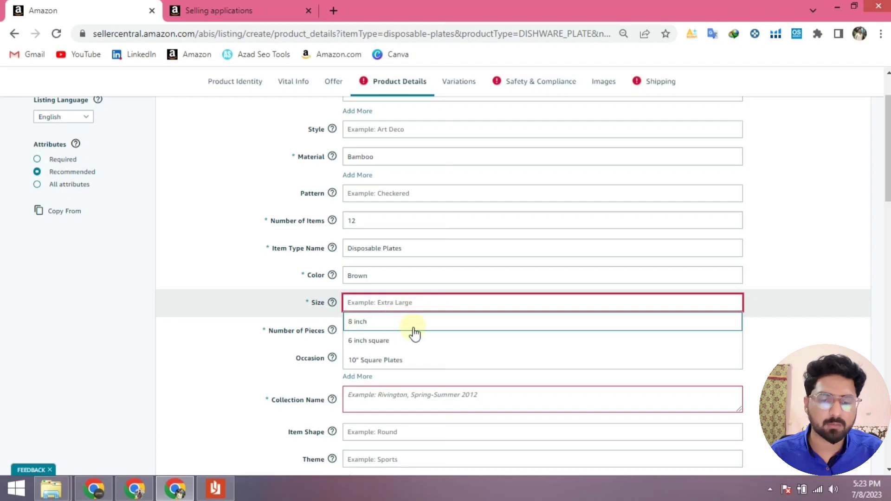
left_click(370, 327)
Set the Number of Pieces for the disposable plates to 12.
scroll(232, 308, "down", 3)
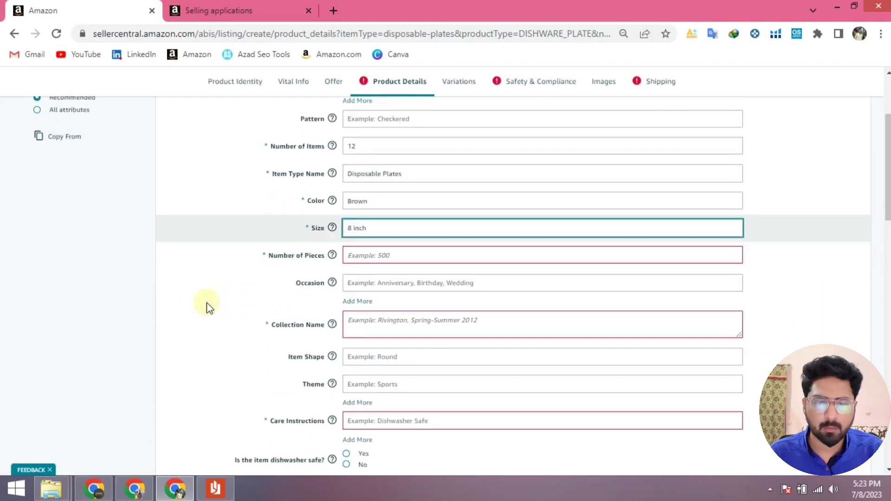
left_click(378, 199)
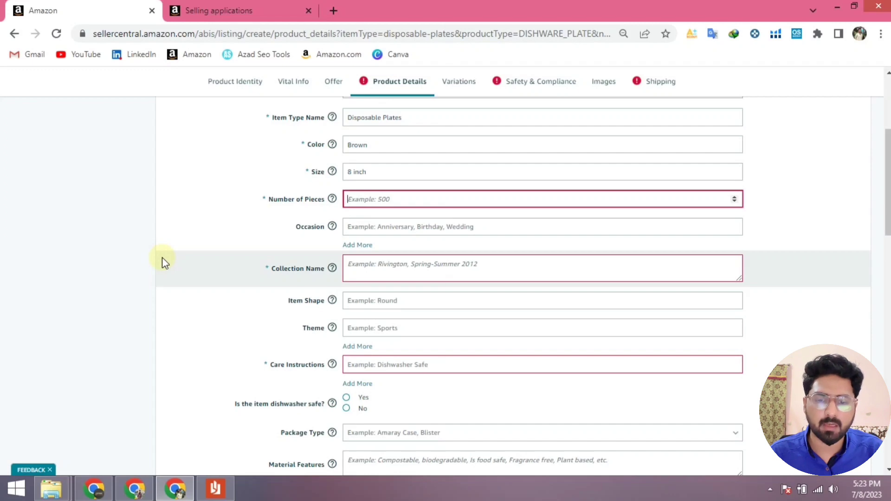
scroll(267, 204, "up", 3)
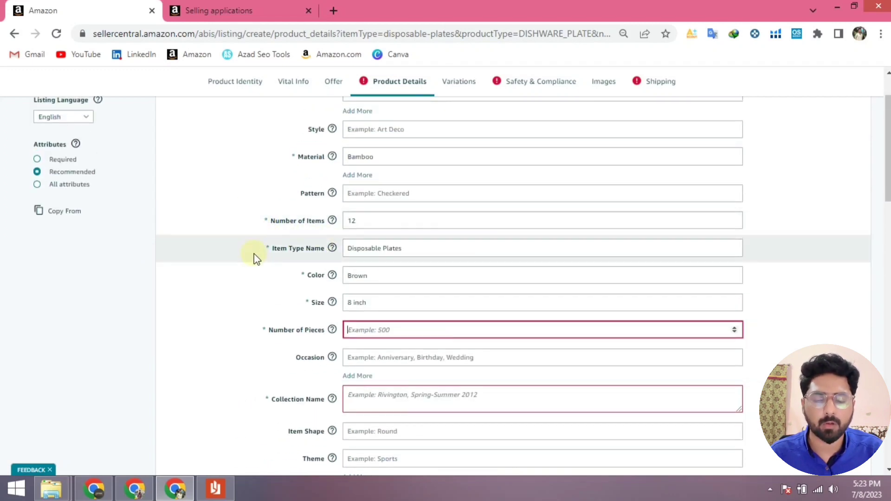
scroll(254, 254, "down", 3)
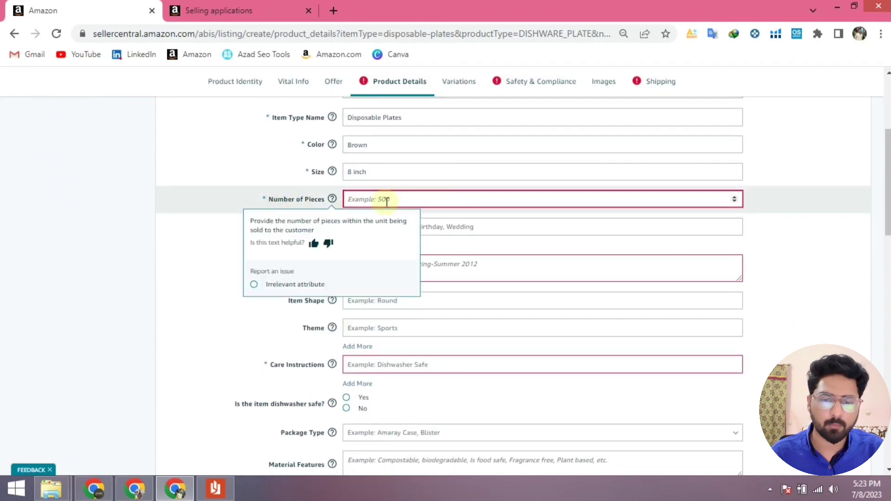
type("12")
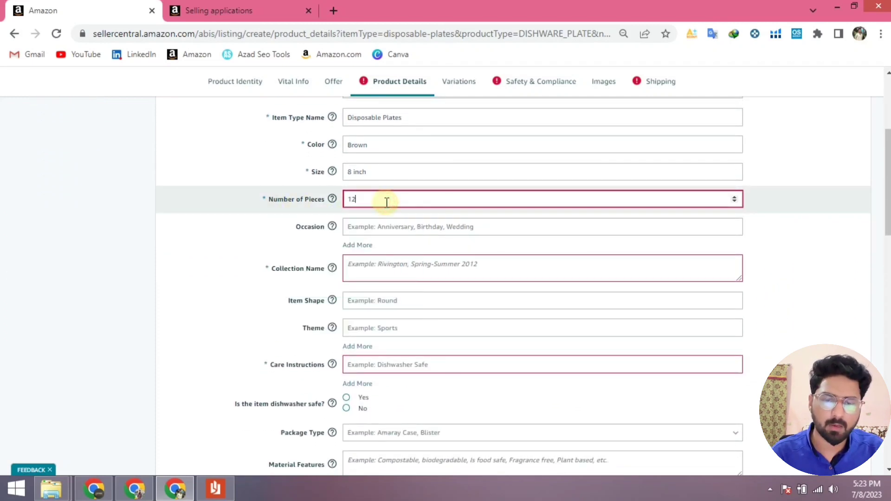
left_click(209, 265)
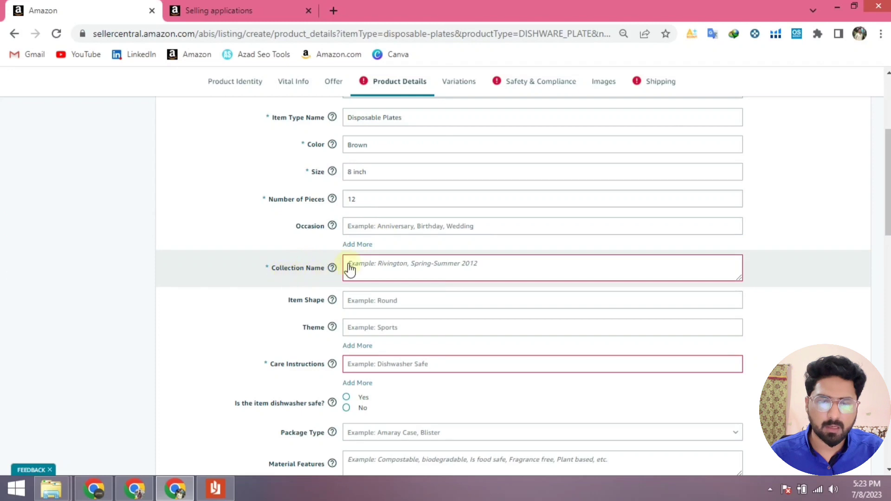
Check what the Collection Name field requires and enter Evergreen as the collection.
mouse_move(334, 274)
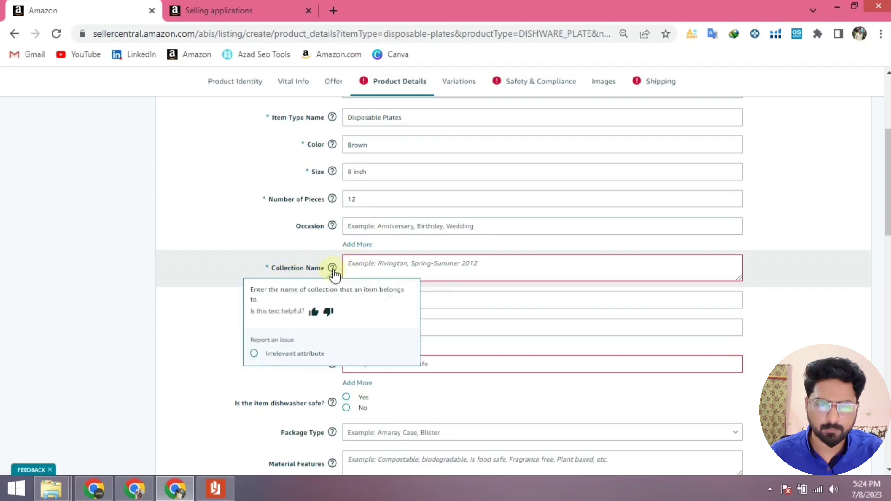
left_click(394, 258)
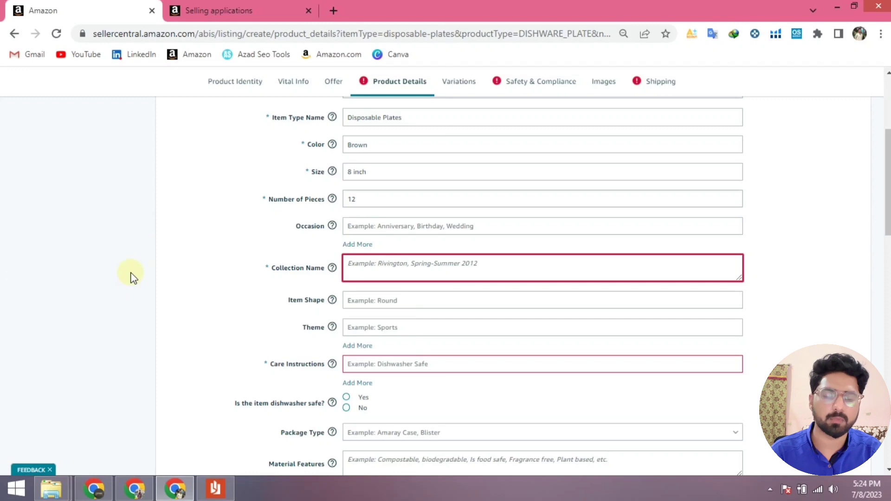
type("B")
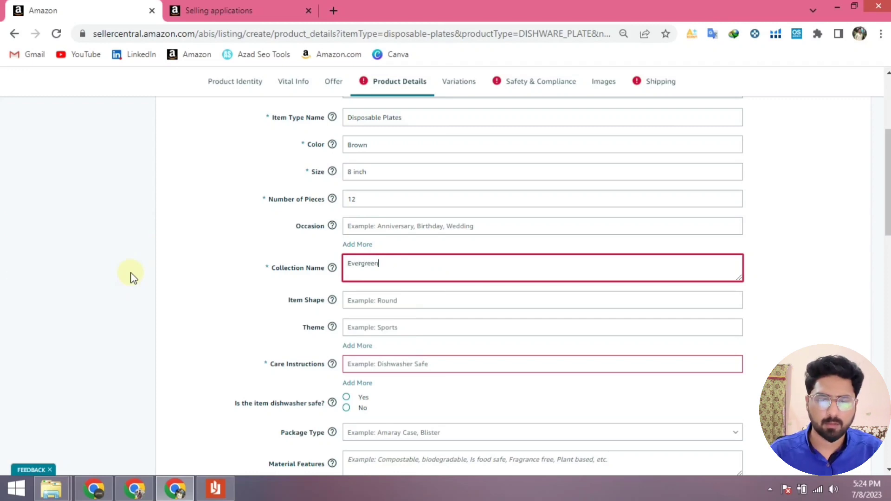
left_click(251, 296)
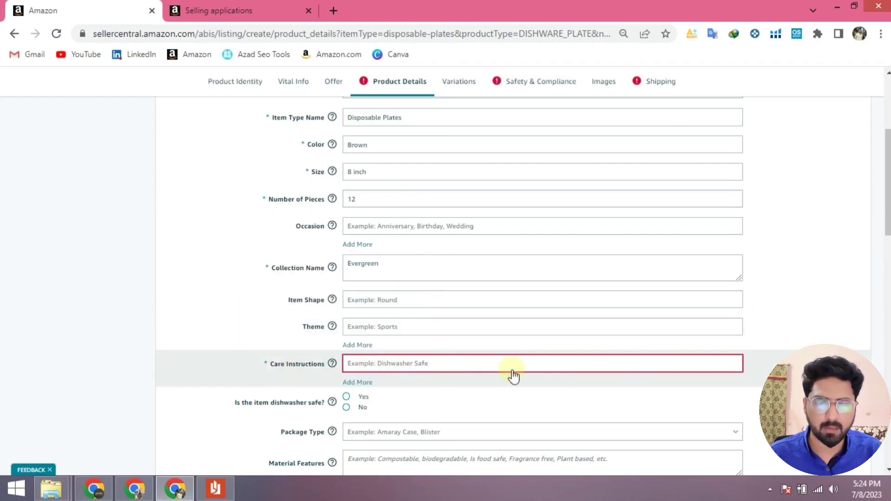
Choose Hand Wash Only as the product's Care Instructions.
left_click(431, 333)
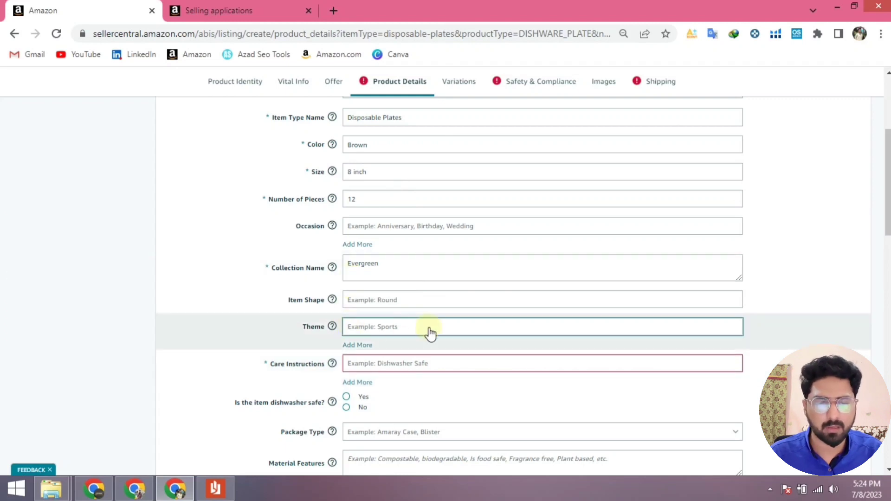
scroll(429, 333, "down", 1)
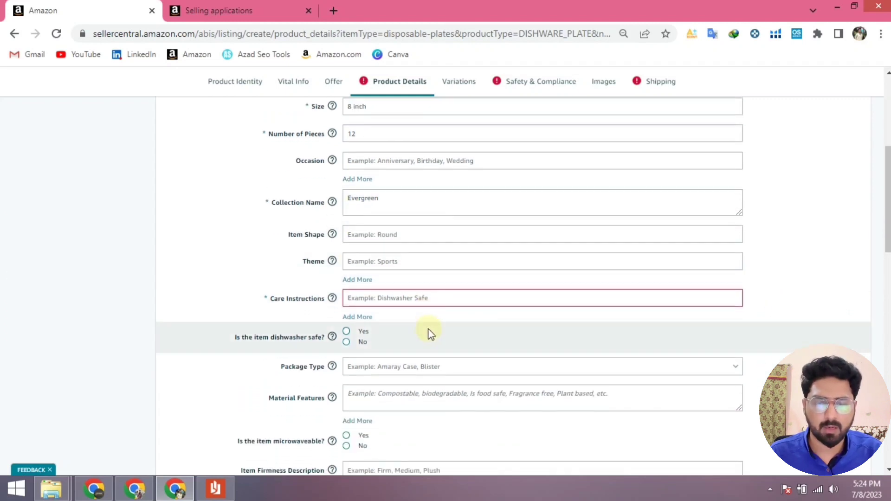
left_click(375, 302)
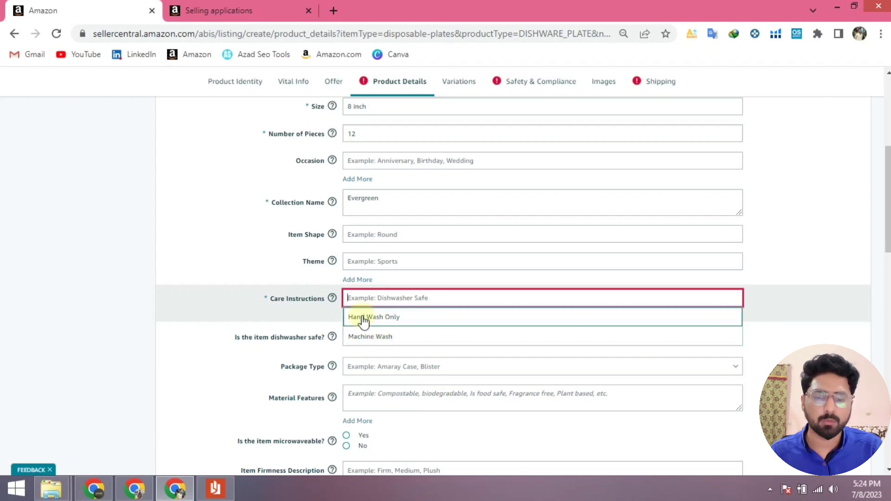
left_click(345, 318)
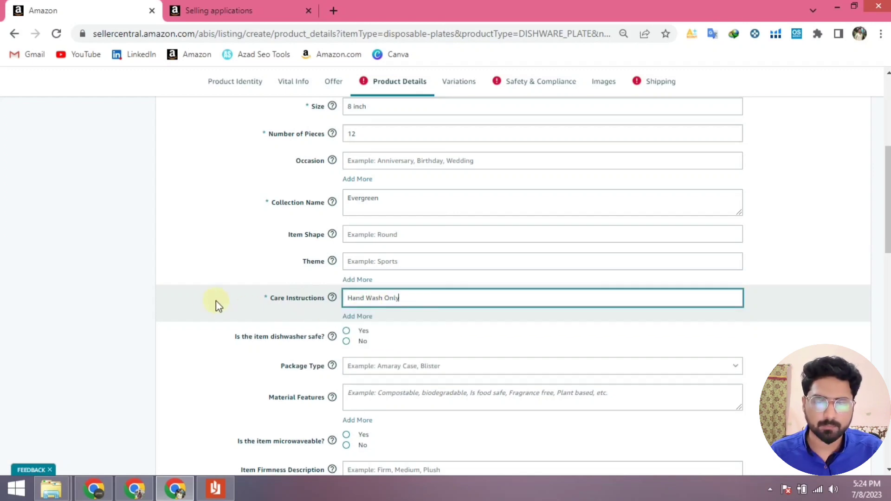
scroll(207, 299, "down", 3)
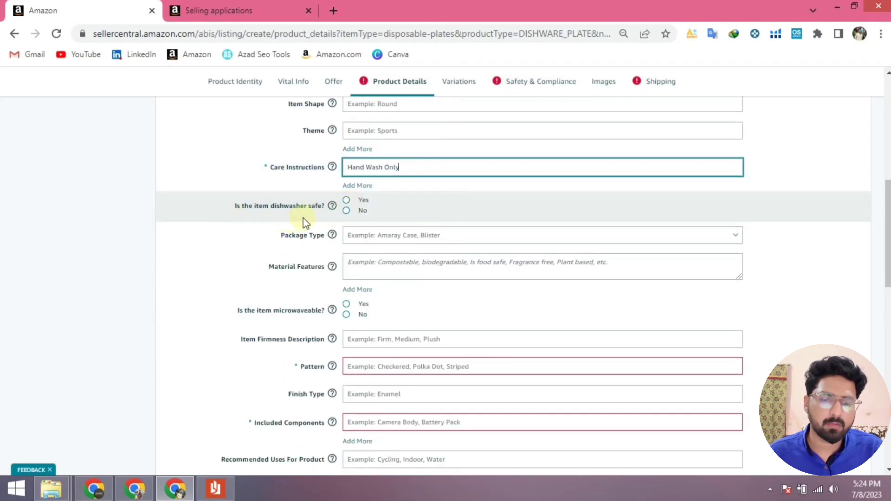
left_click(347, 205)
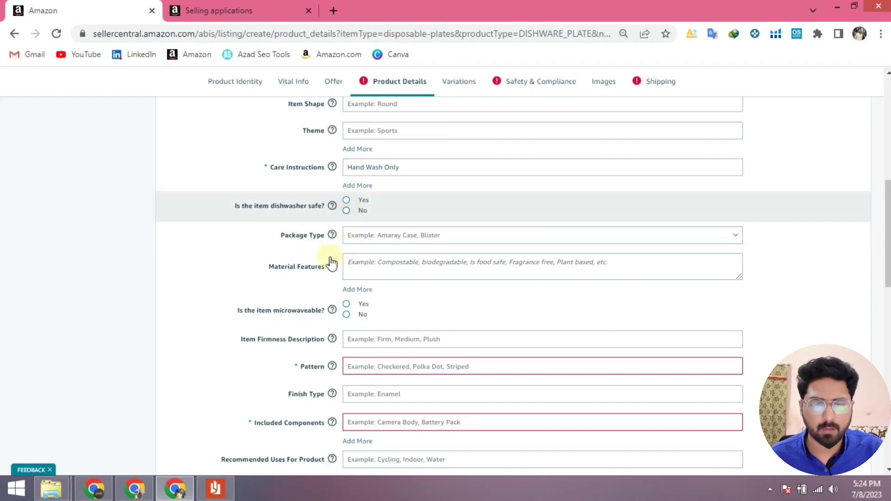
Choose wooden as the plates' required Pattern.
scroll(434, 254, "down", 3)
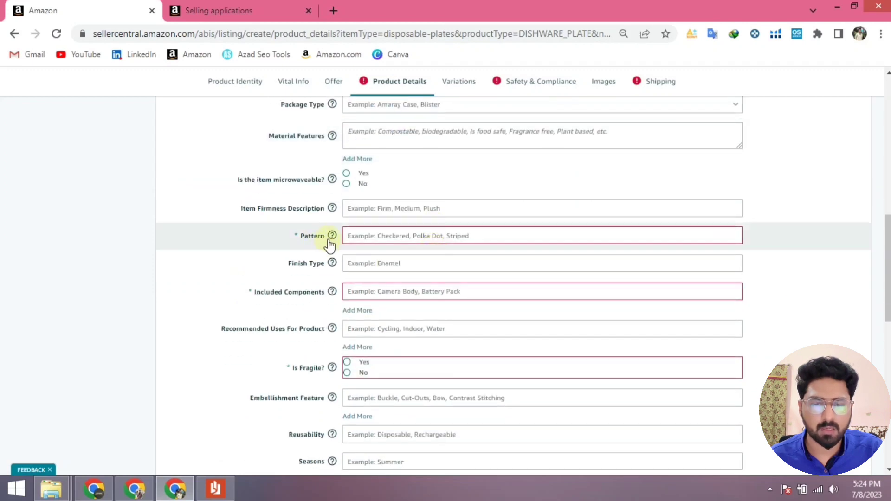
left_click(365, 239)
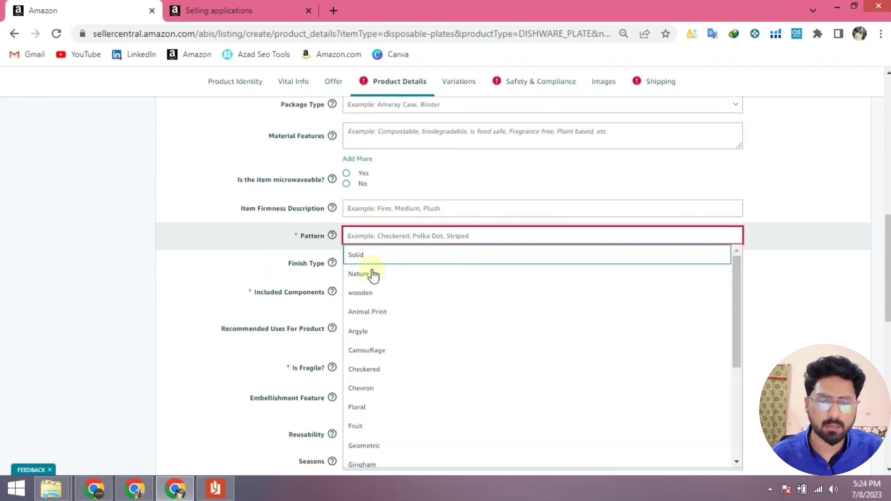
left_click(380, 294)
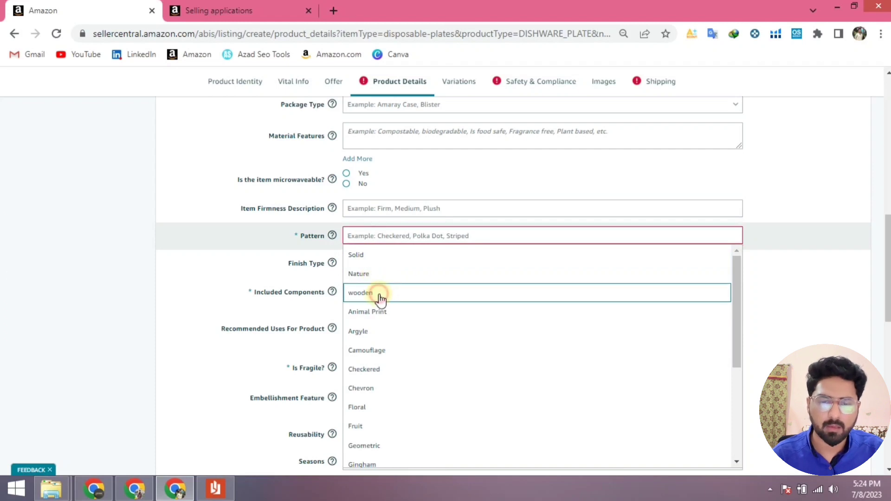
scroll(199, 232, "down", 2)
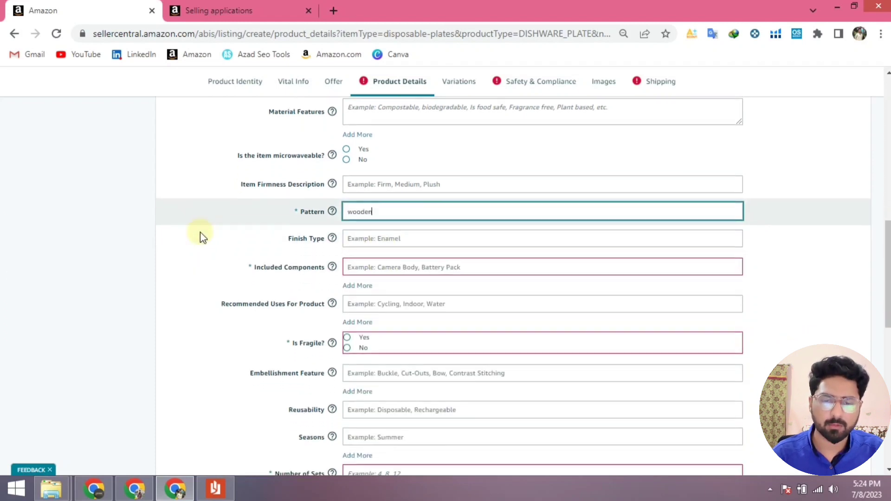
Set Included Components to Natural Palm Leaf Plates-Count 50 and answer No to Is Fragile.
left_click(398, 230)
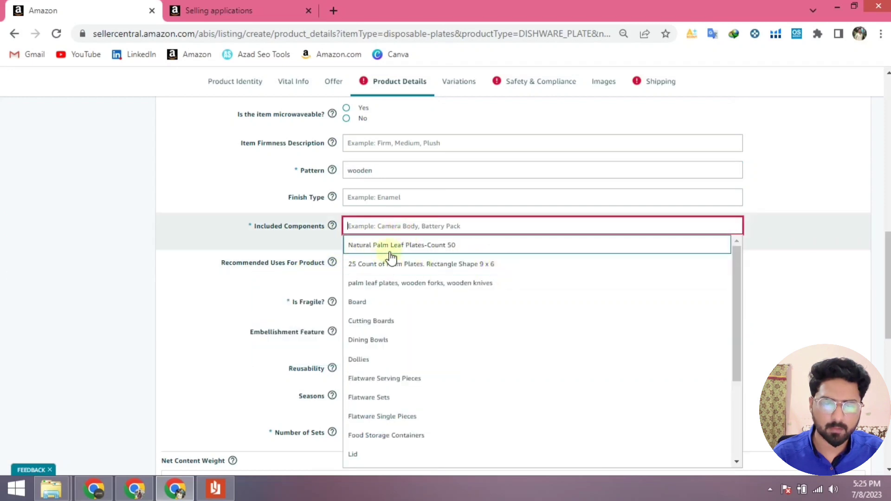
scroll(454, 314, "down", 3)
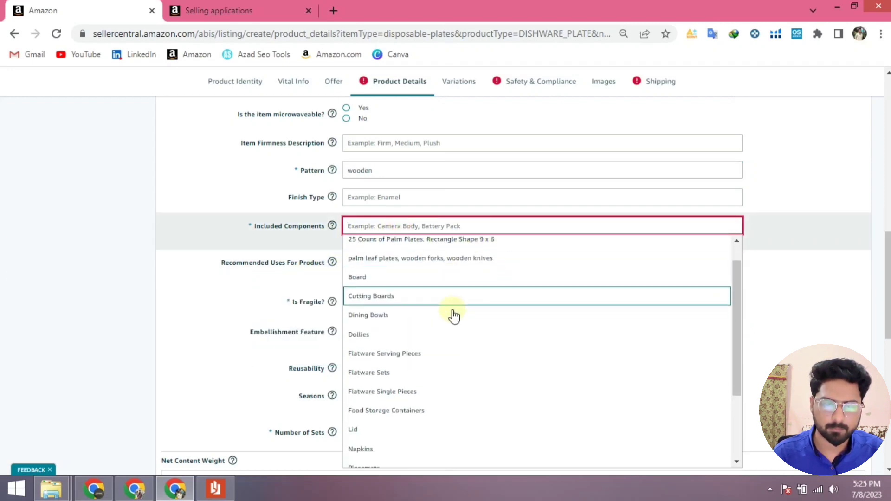
scroll(370, 334, "up", 2)
scroll(396, 256, "up", 2)
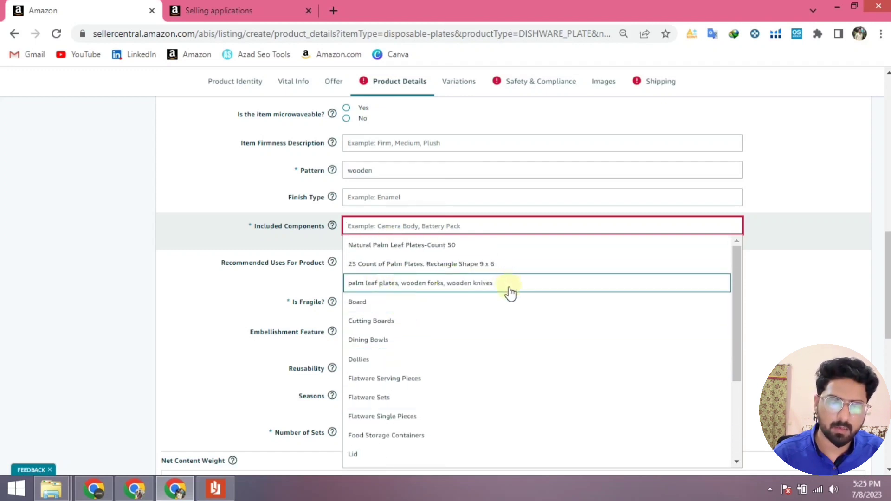
scroll(508, 293, "down", 3)
scroll(515, 320, "down", 3)
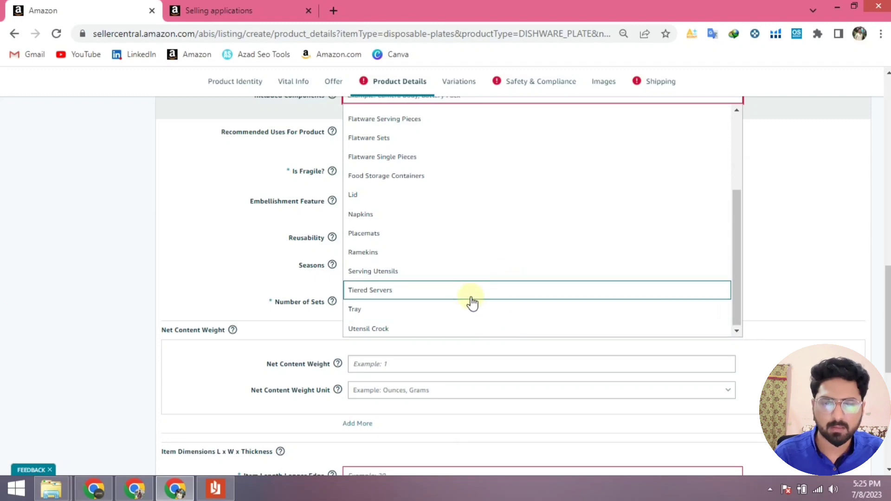
scroll(418, 232, "up", 4)
scroll(417, 222, "up", 4)
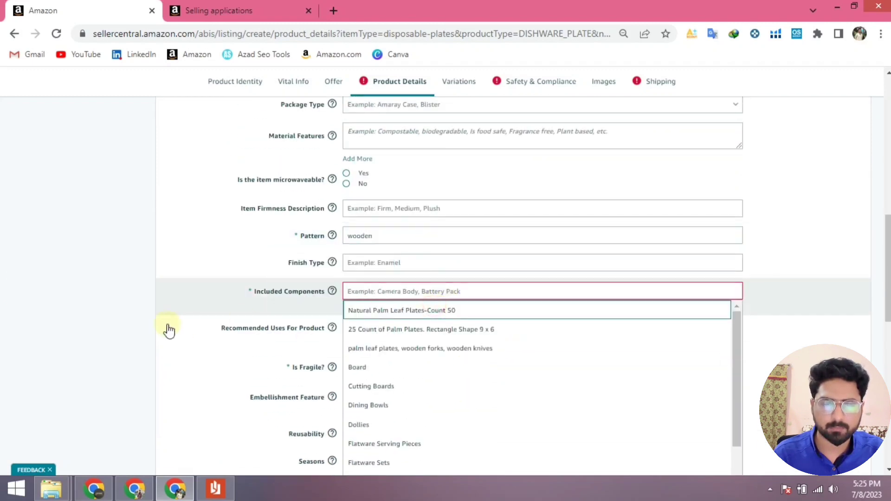
left_click(203, 294)
scroll(204, 293, "down", 3)
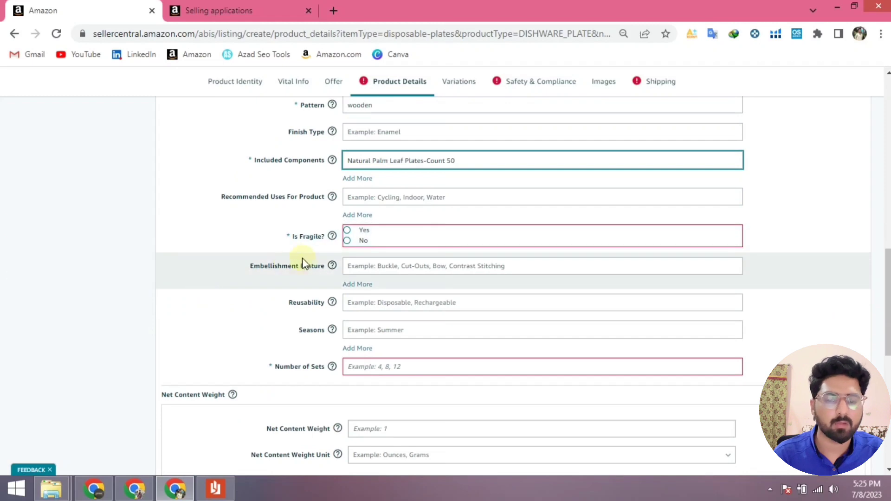
left_click(347, 240)
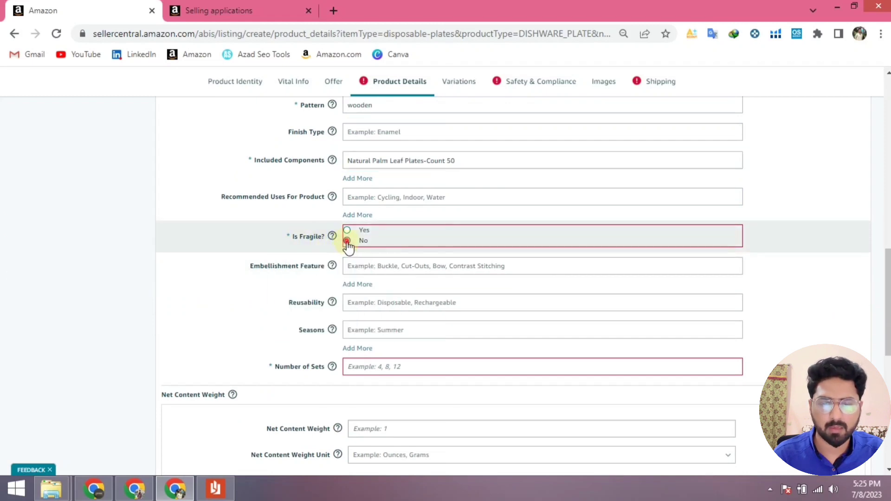
Enter 12 as the Number of Sets.
scroll(213, 266, "down", 3)
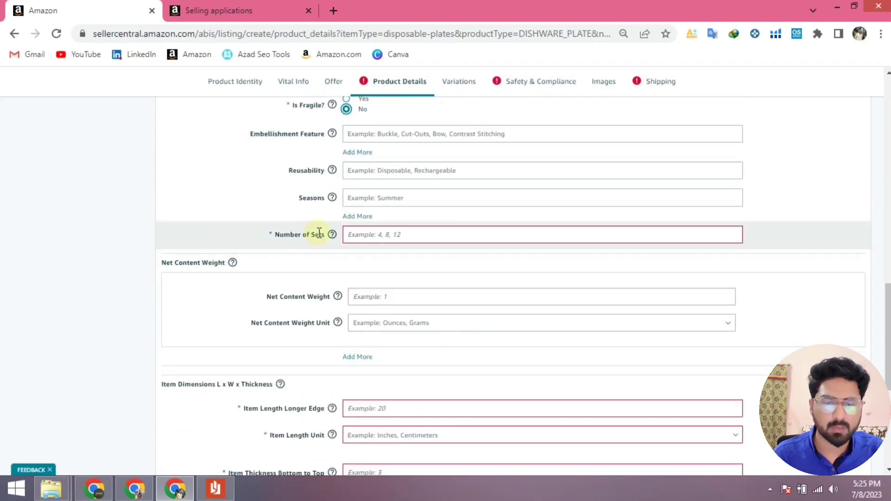
left_click(388, 239)
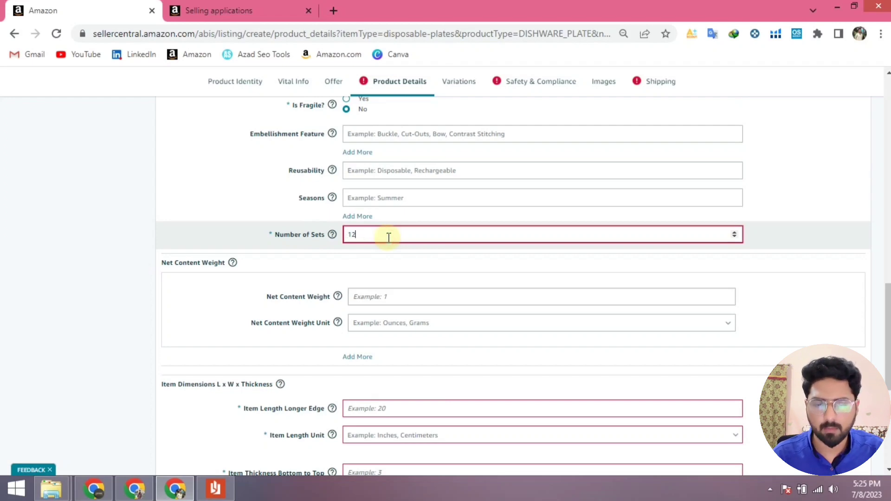
type("12")
Review the neighbouring product details and set the Number of Sets to 1.
scroll(122, 258, "up", 3)
scroll(203, 263, "down", 2)
mouse_move(332, 263)
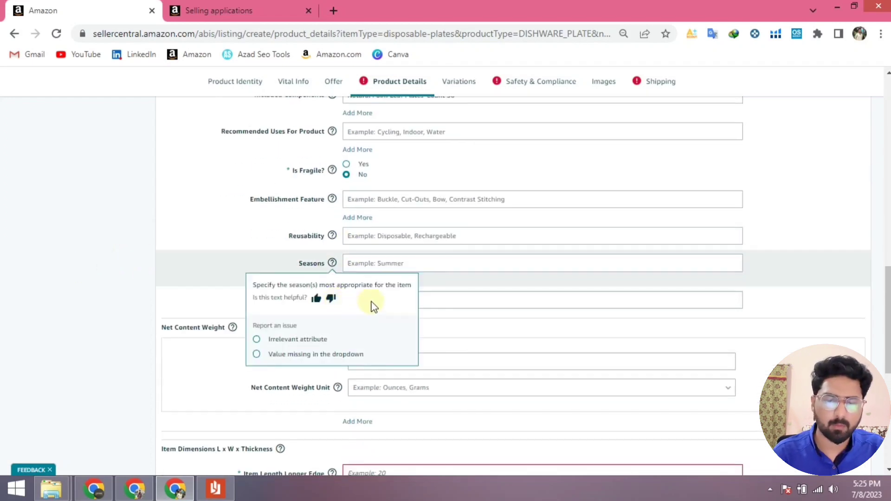
left_click(372, 297)
left_click_drag(372, 297, 308, 299)
type("1")
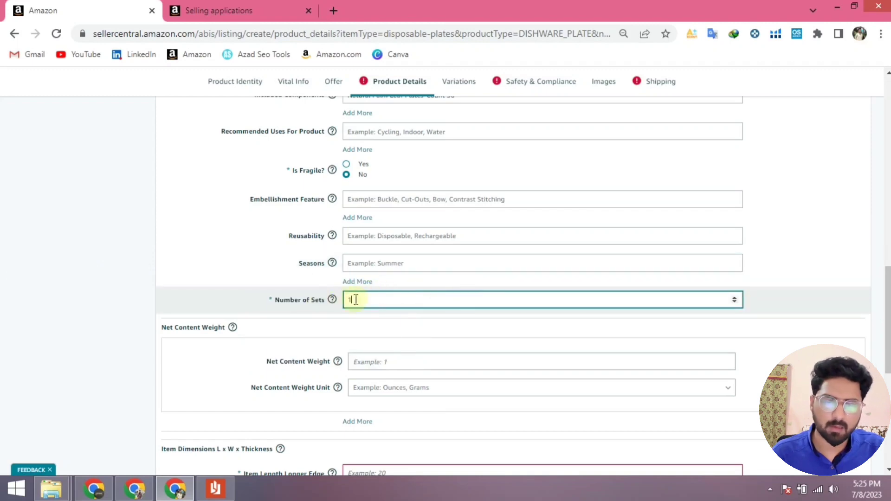
left_click(114, 280)
Set the Item Length Unit to Inches in the Item Dimensions L x W x Thickness section.
scroll(113, 280, "down", 3)
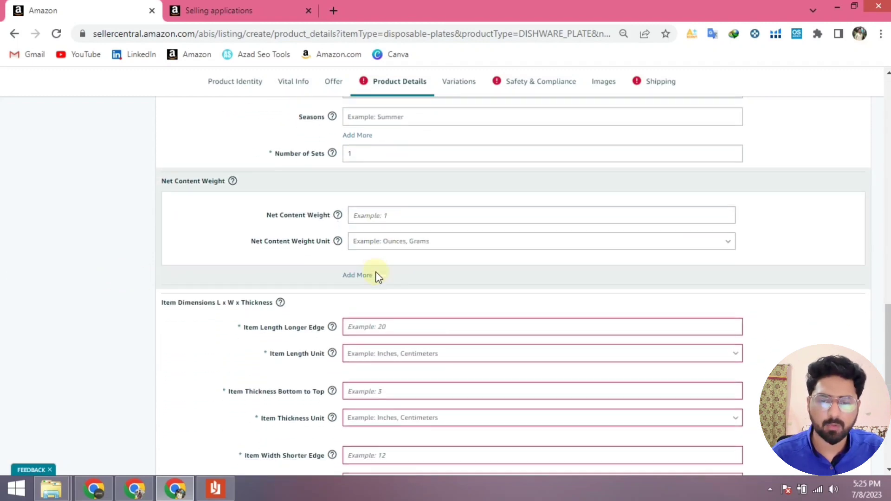
scroll(325, 256, "down", 2)
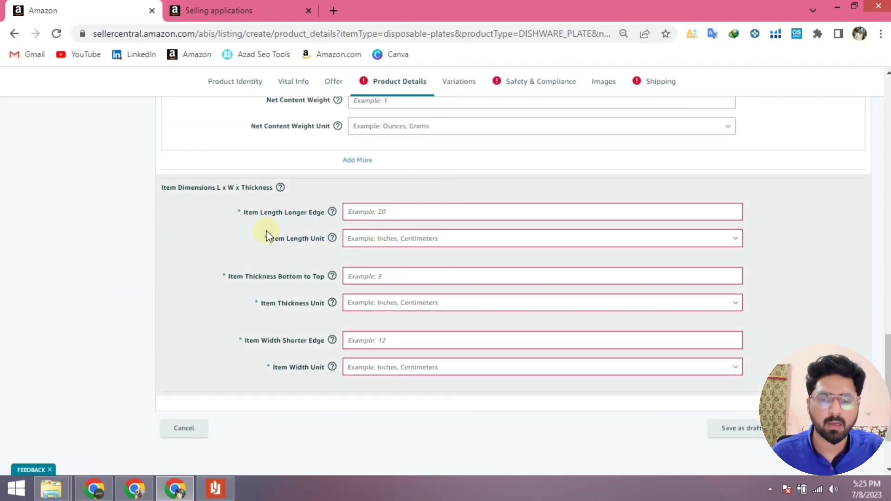
left_click(413, 212)
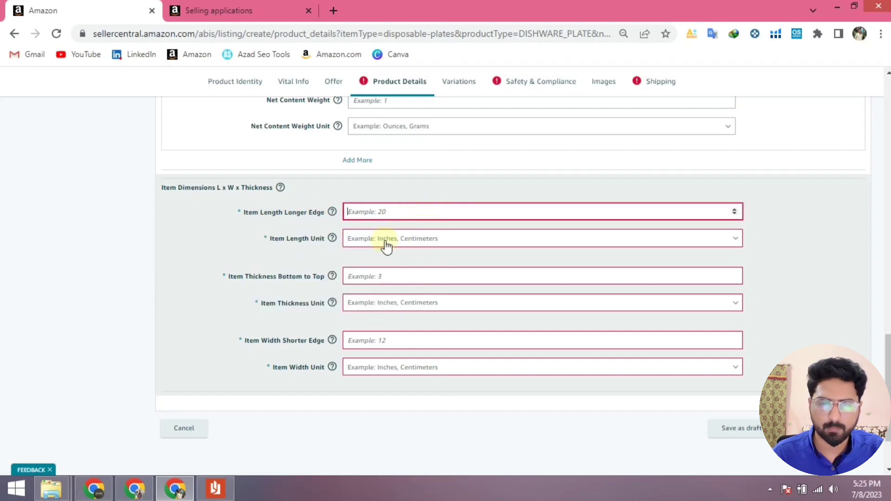
left_click(383, 241)
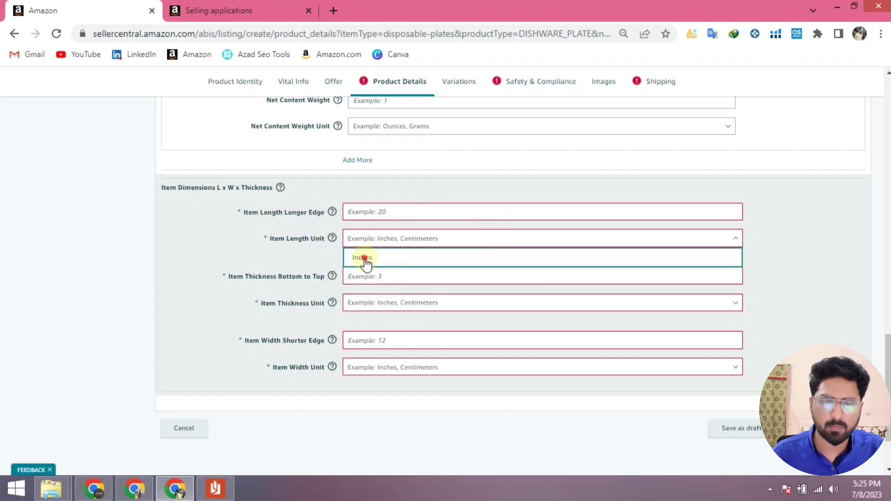
key("Return")
left_click(389, 212)
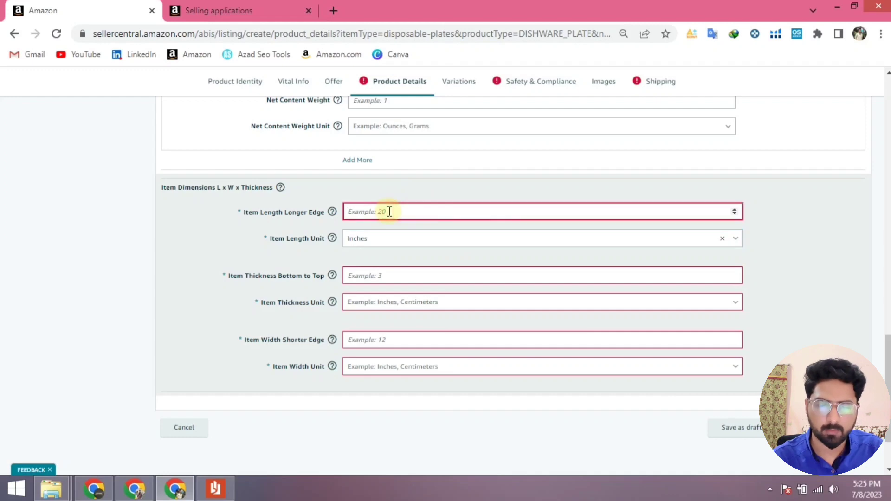
Check the plate sizes in the product description PDF and enter 8 as the Item Length Longer Edge.
left_click(215, 489)
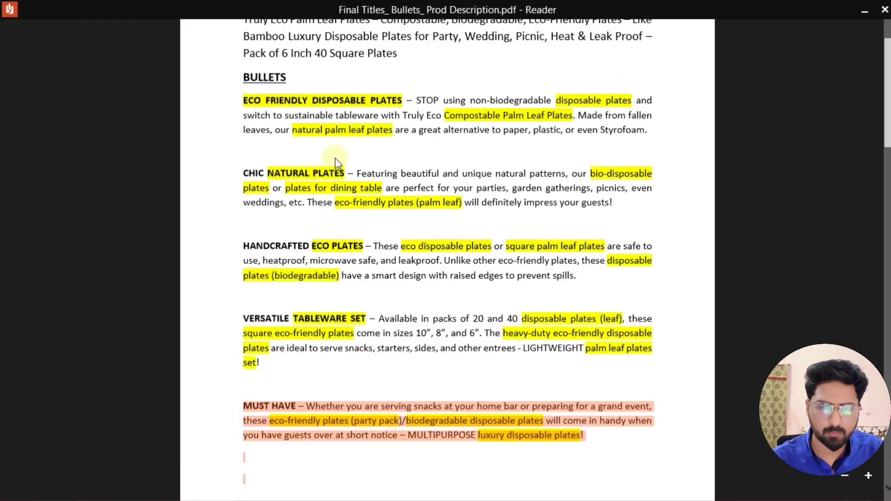
scroll(393, 318, "up", 2)
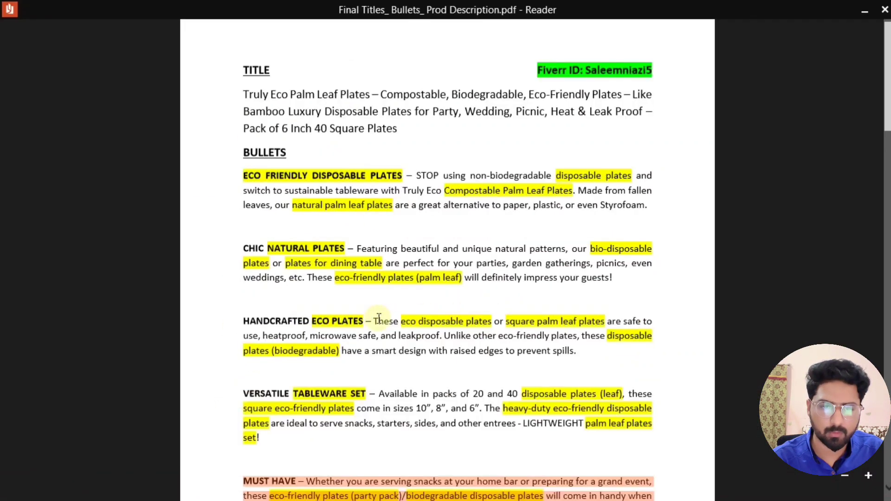
scroll(473, 153, "down", 7)
scroll(477, 160, "down", 8)
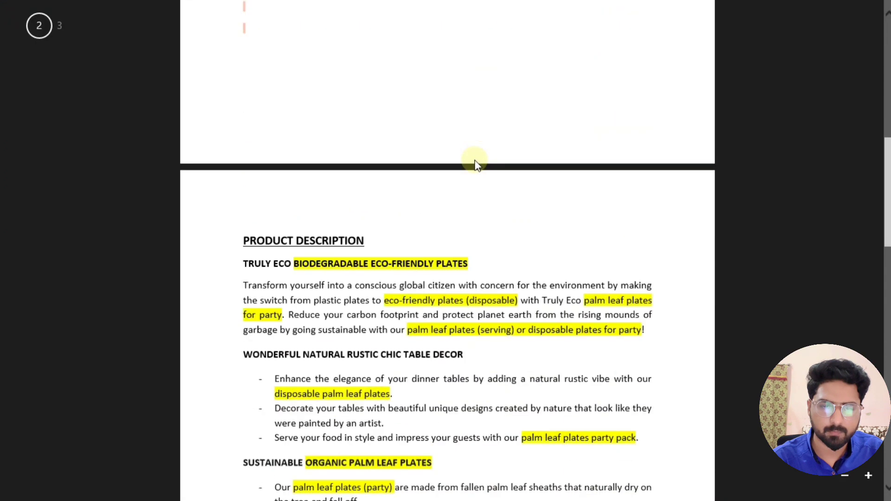
scroll(392, 242, "down", 3)
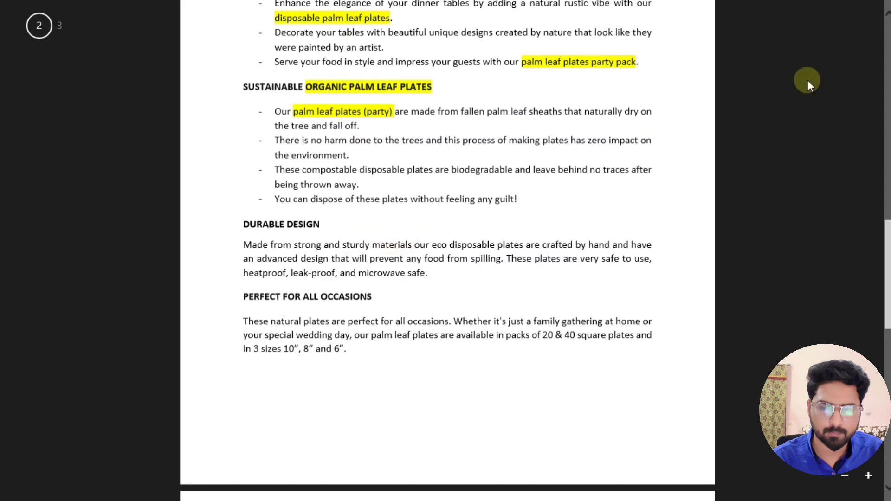
left_click(872, 5)
Set the Item Thickness Bottom to Top to 0.1 with Inches as its unit.
left_click(372, 268)
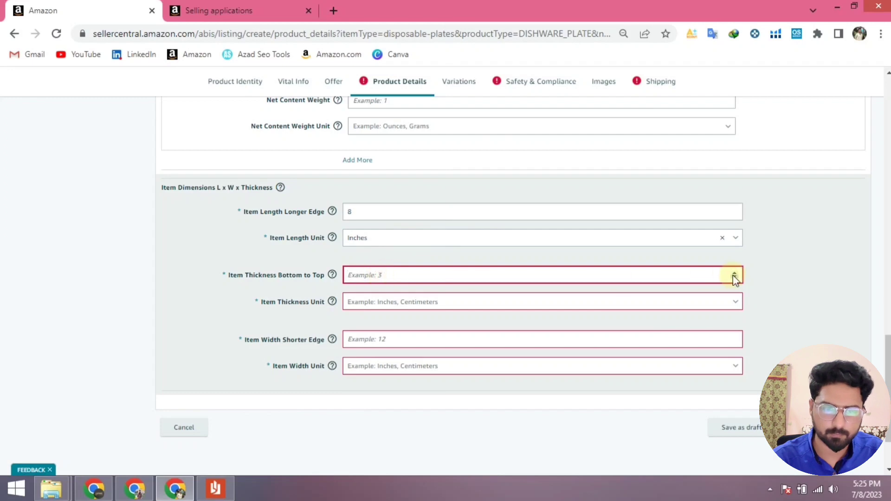
left_click(697, 306)
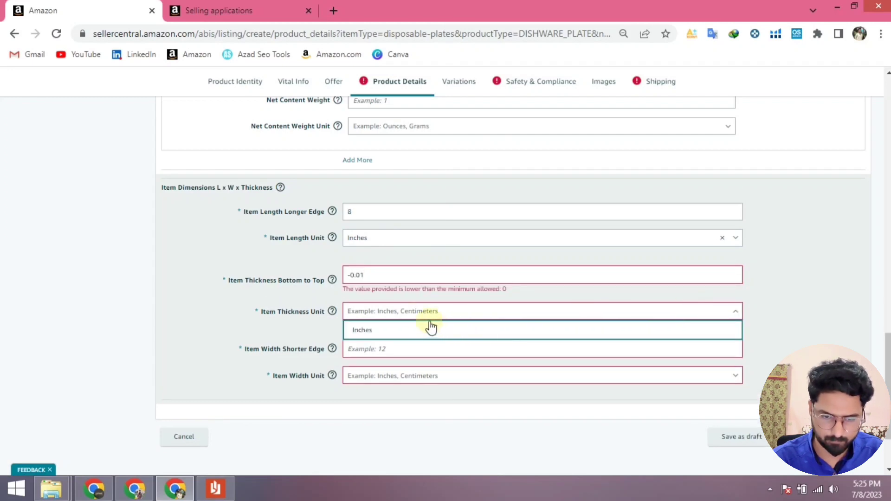
left_click(397, 280)
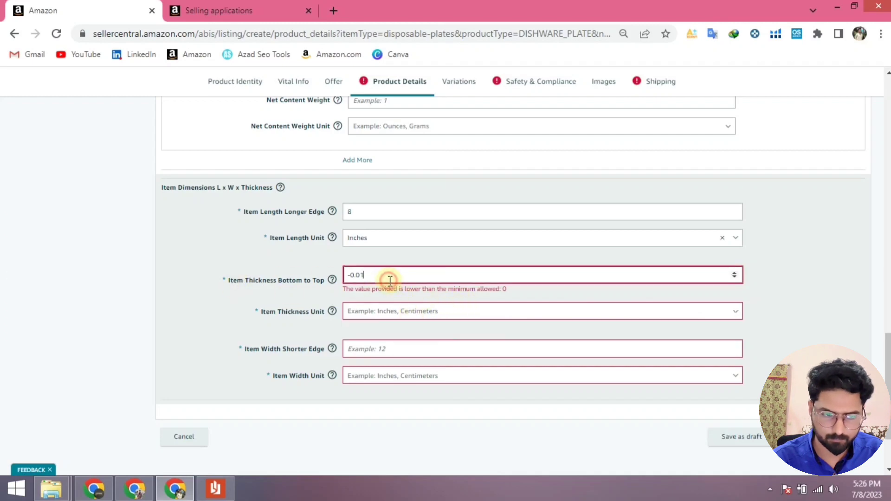
left_click(734, 273)
left_click(816, 274)
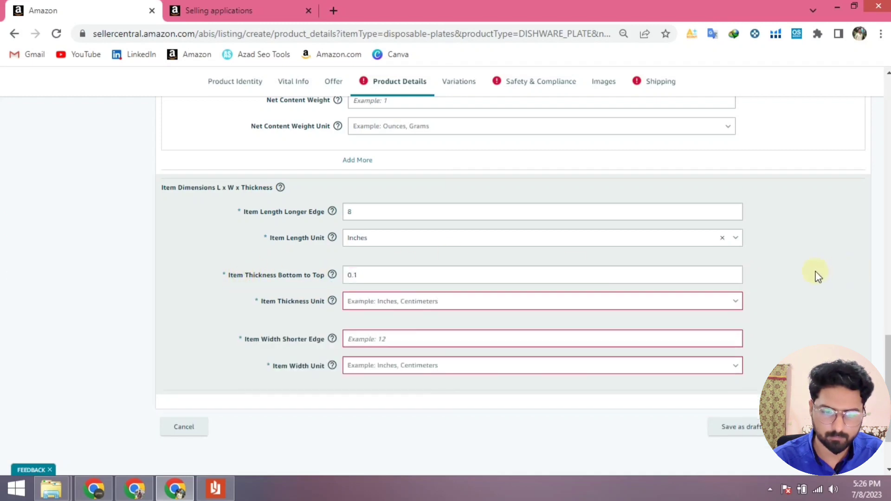
left_click(490, 305)
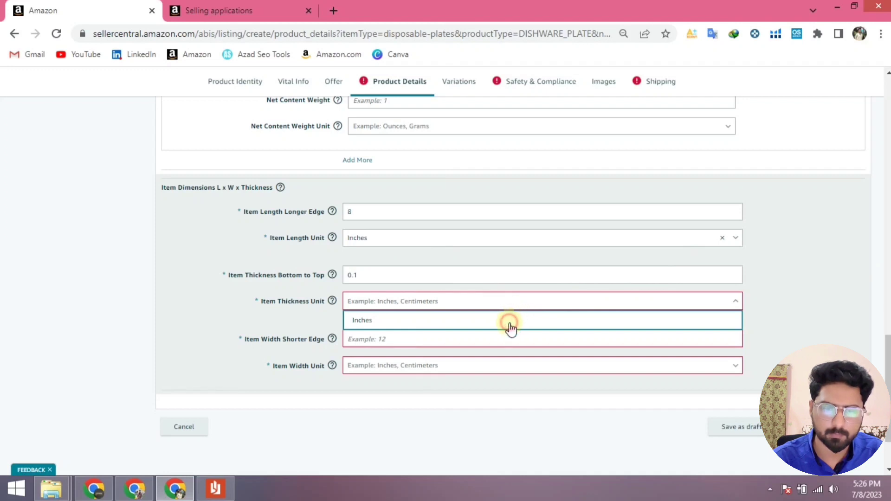
left_click(510, 326)
Set the Item Width Shorter Edge to 8 with Inches as its unit.
left_click(377, 342)
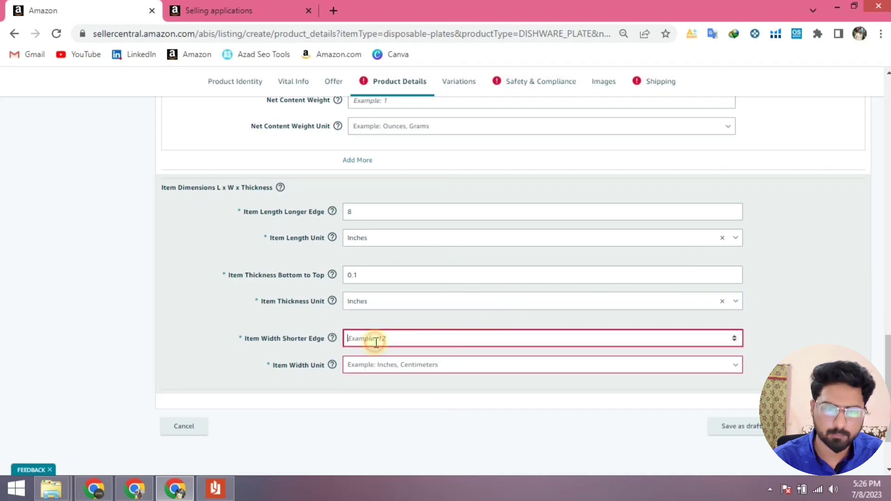
left_click(384, 369)
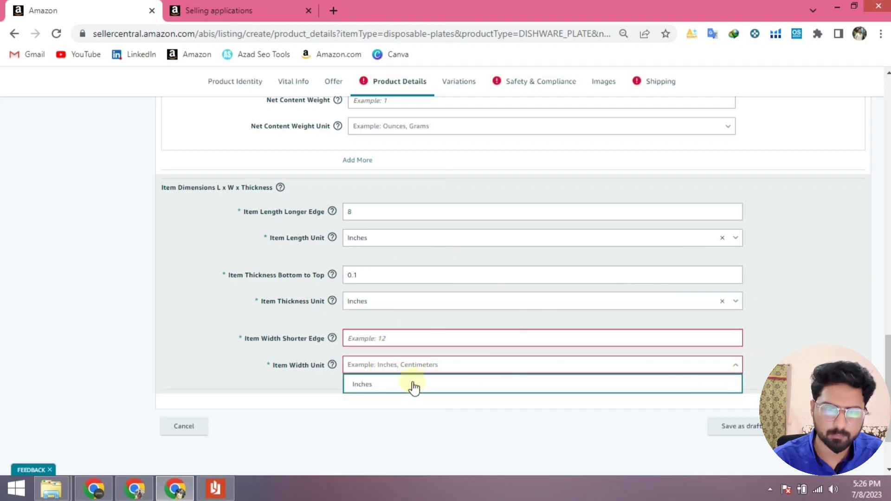
left_click(382, 384)
left_click(380, 342)
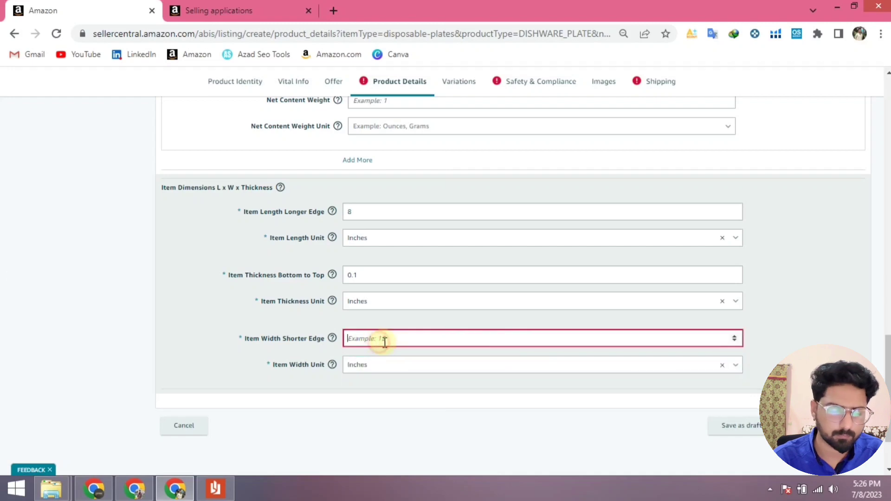
type("8")
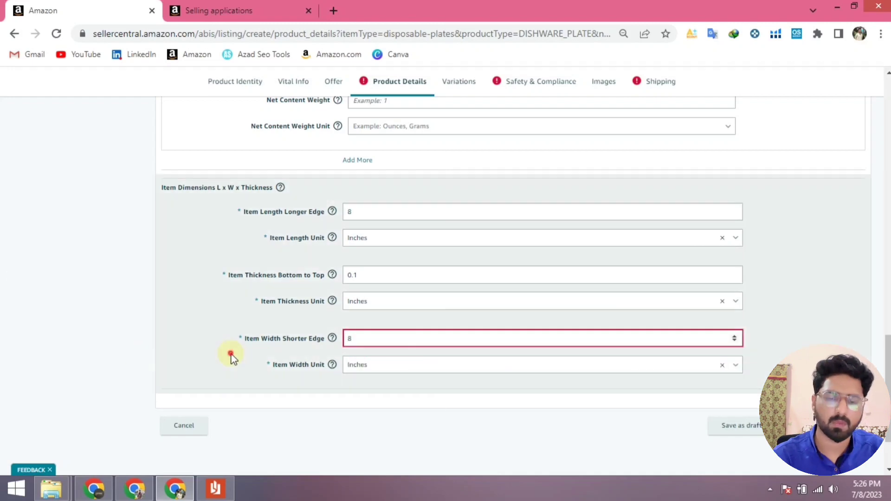
left_click(249, 358)
Look over the completed product details and the variation types offered for the listing.
scroll(543, 320, "up", 5)
scroll(534, 319, "up", 10)
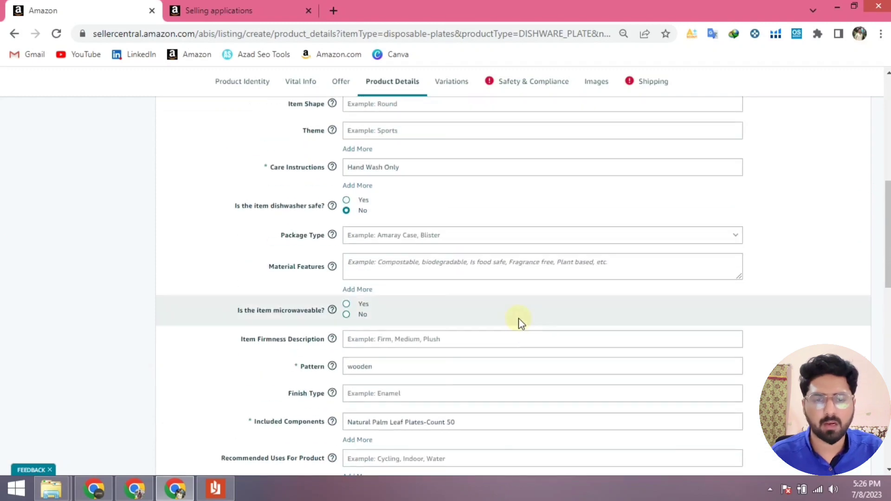
left_click(456, 83)
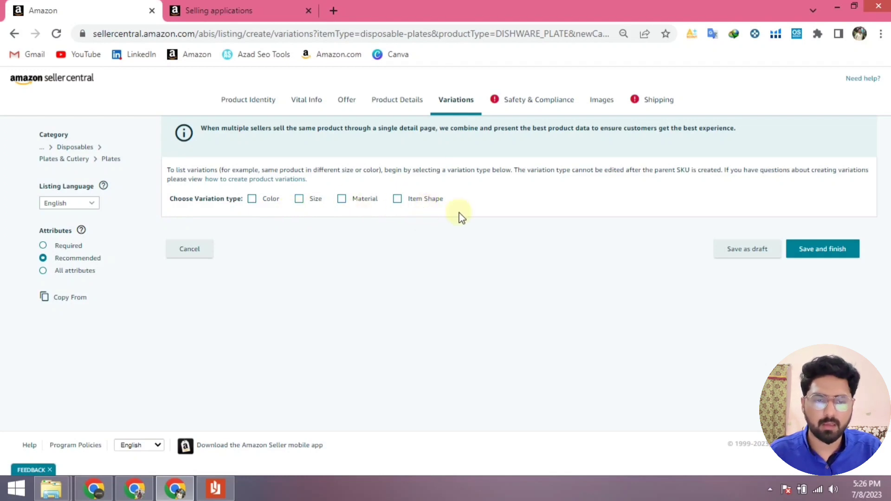
In Safety & Compliance, choose United States as Country/Region of Origin and answer No to batteries being required.
left_click(527, 101)
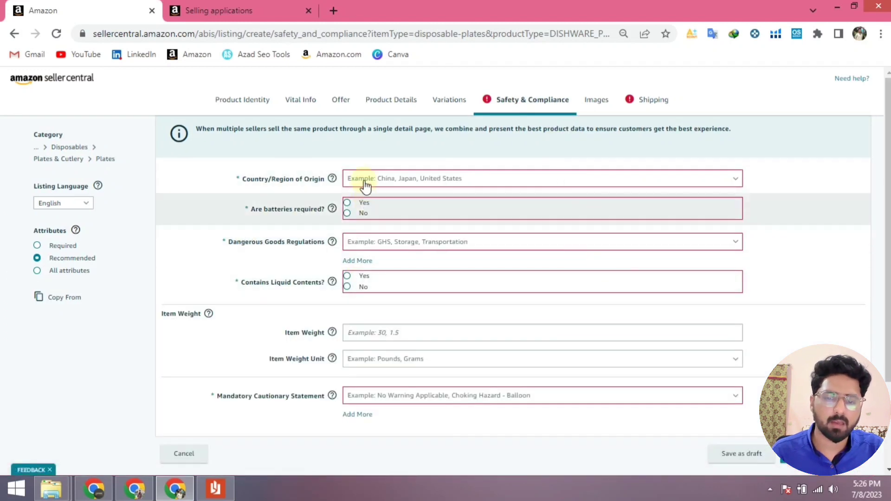
left_click(408, 178)
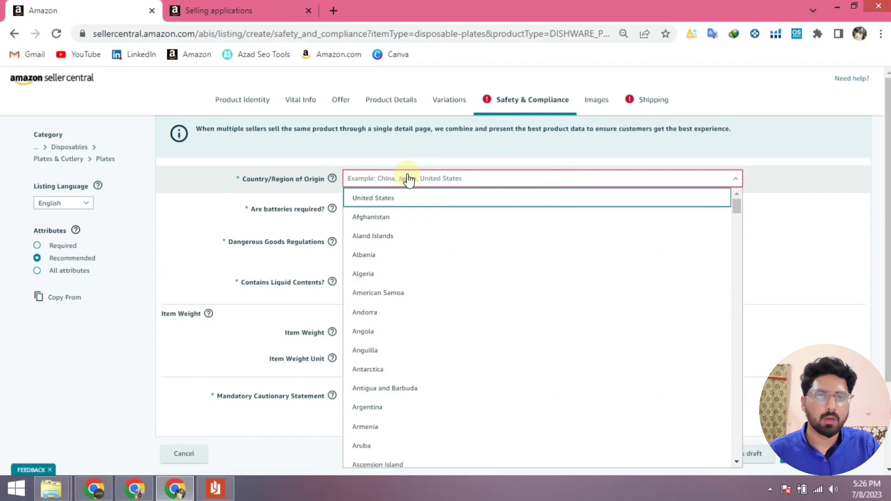
left_click(387, 200)
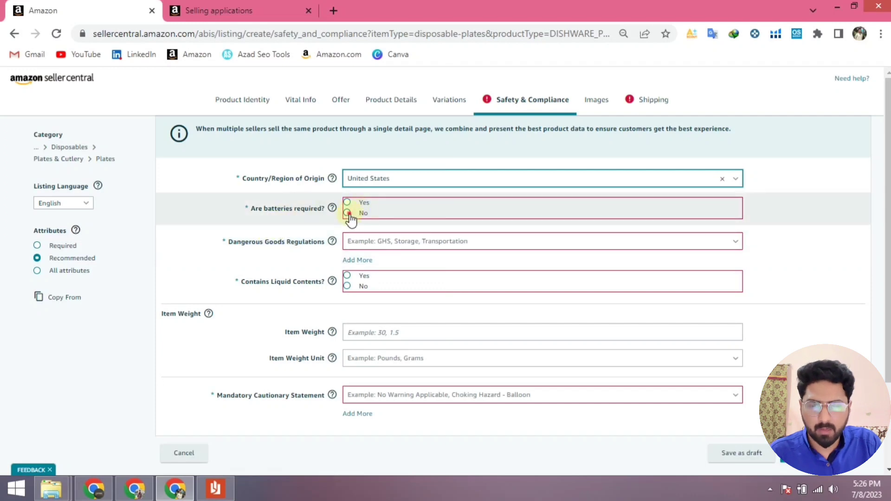
left_click(349, 215)
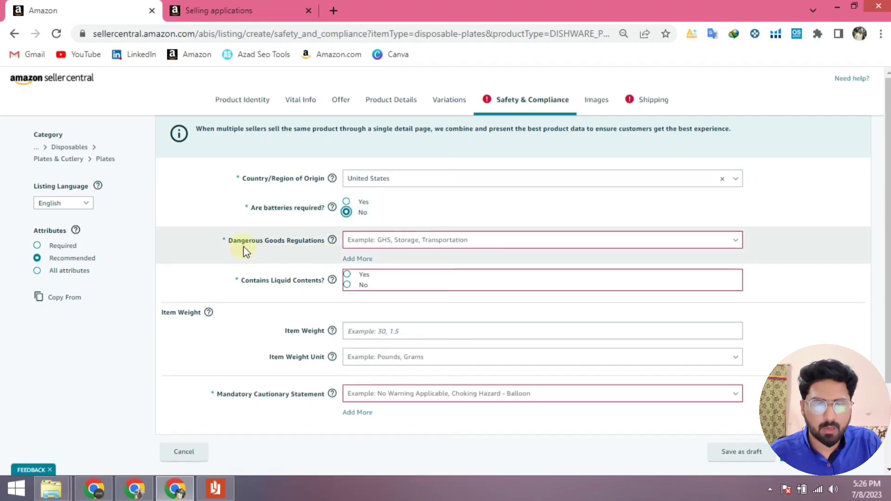
Set Dangerous Goods Regulations to Not Applicable and answer No to Contains Liquid Contents.
left_click(388, 240)
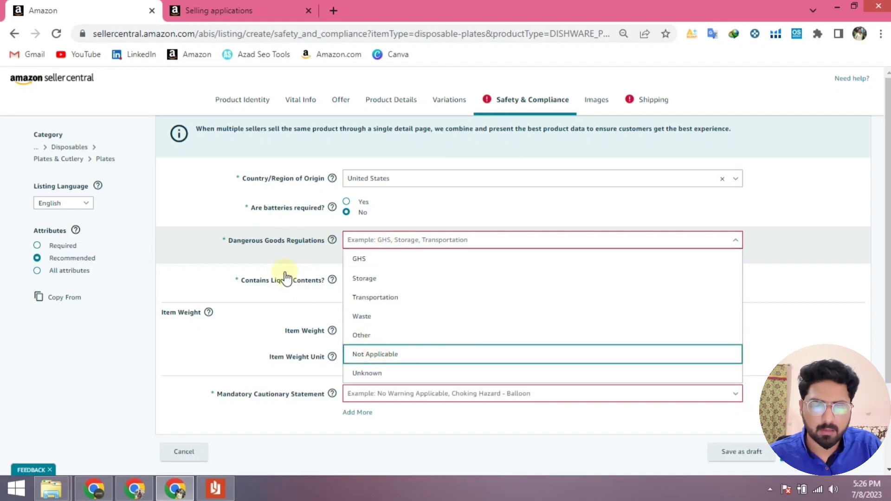
key("Return")
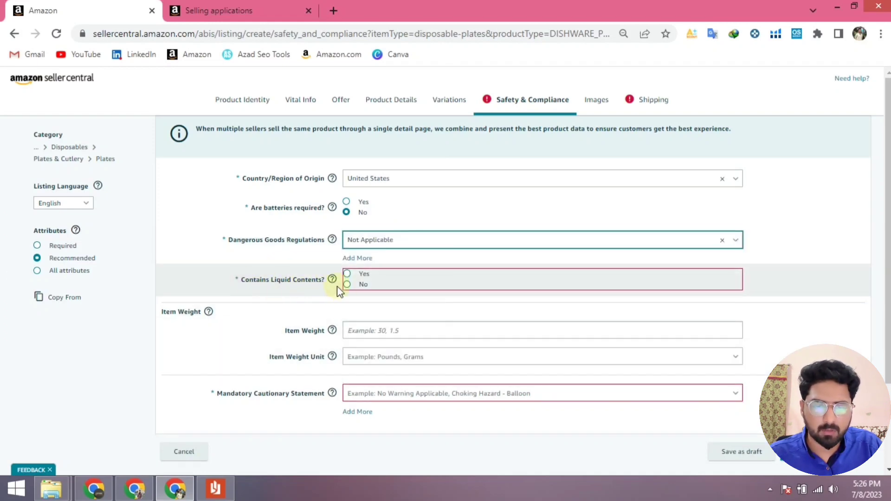
left_click(346, 284)
Set the Item Weight to 3.50 with Pounds as its unit.
scroll(283, 280, "down", 2)
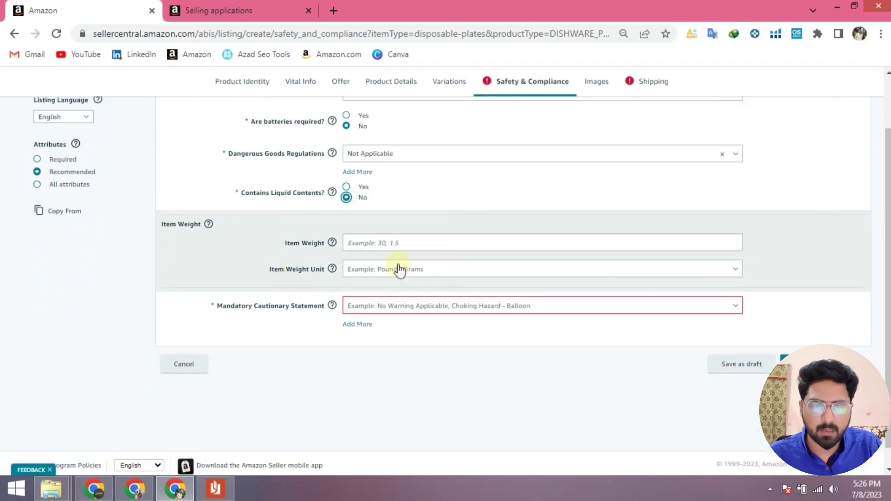
left_click(385, 243)
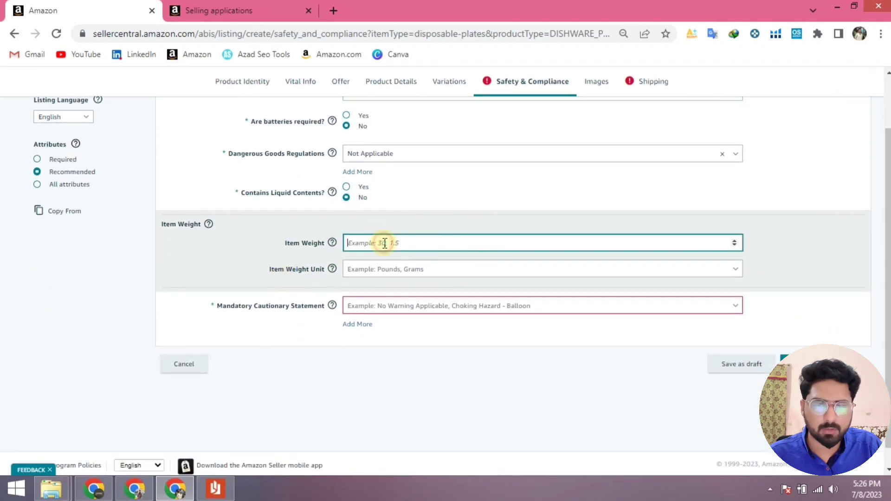
left_click(393, 270)
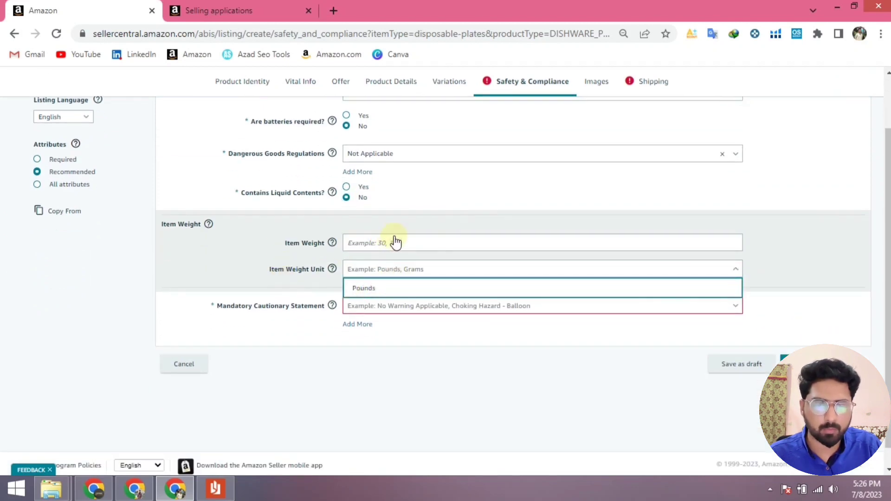
left_click(396, 241)
type("3.5")
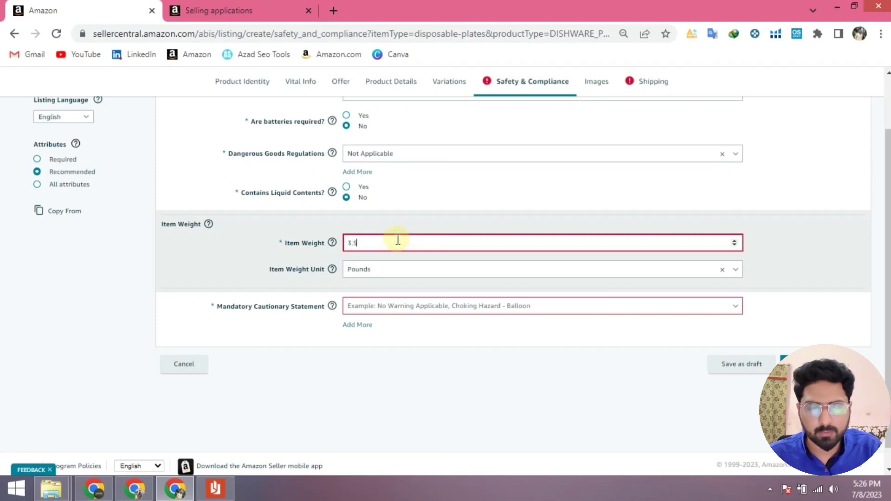
type("0")
left_click(391, 381)
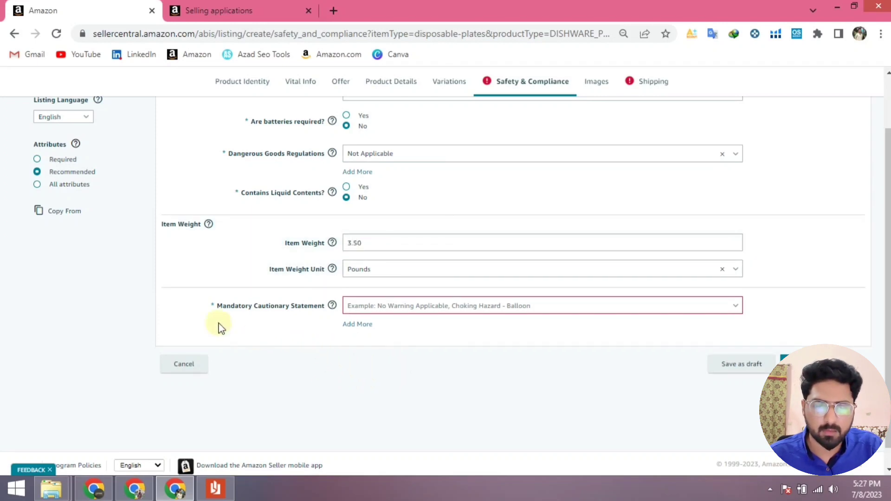
Choose No Warning Applicable as the Mandatory Cautionary Statement and open the listing's Images section.
left_click(397, 308)
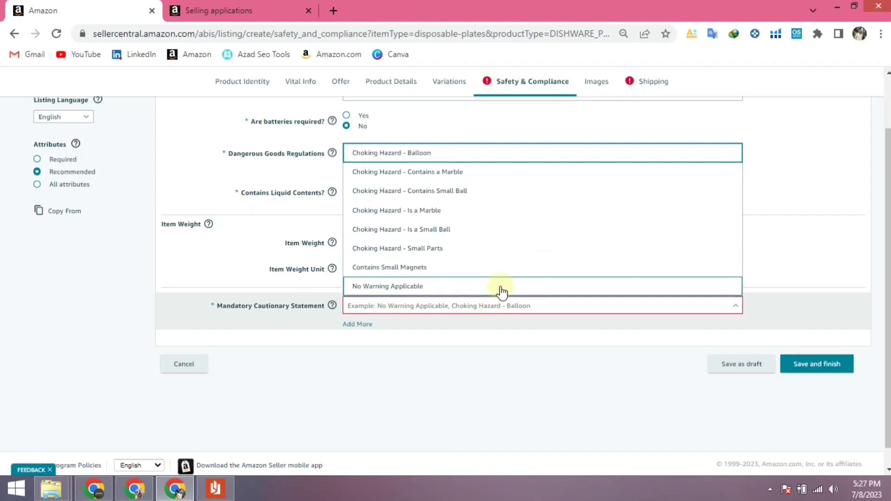
left_click(381, 288)
left_click(487, 437)
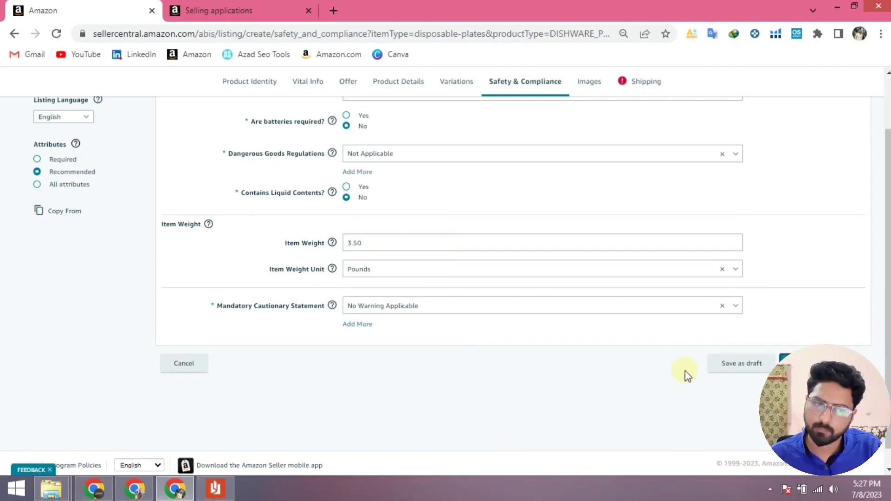
scroll(510, 279, "up", 2)
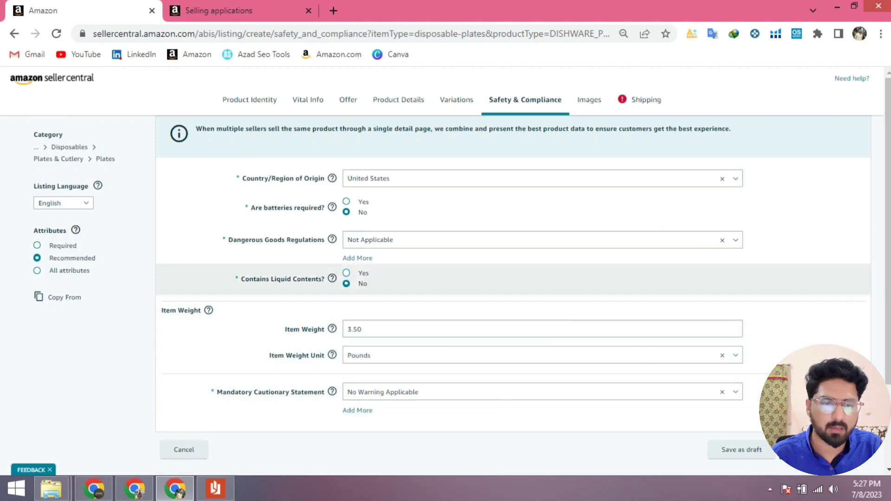
left_click(594, 101)
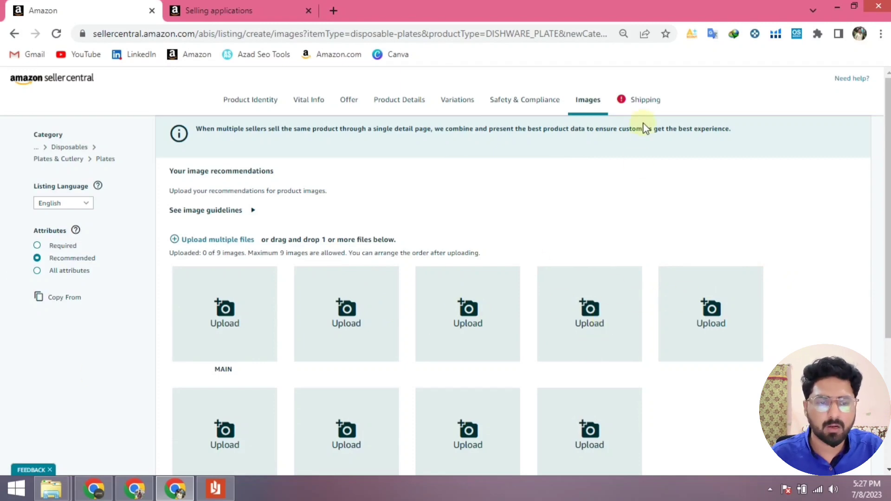
Open the listing's Shipping section and set the Item Package Length to 8 with Inches as its unit.
left_click(645, 99)
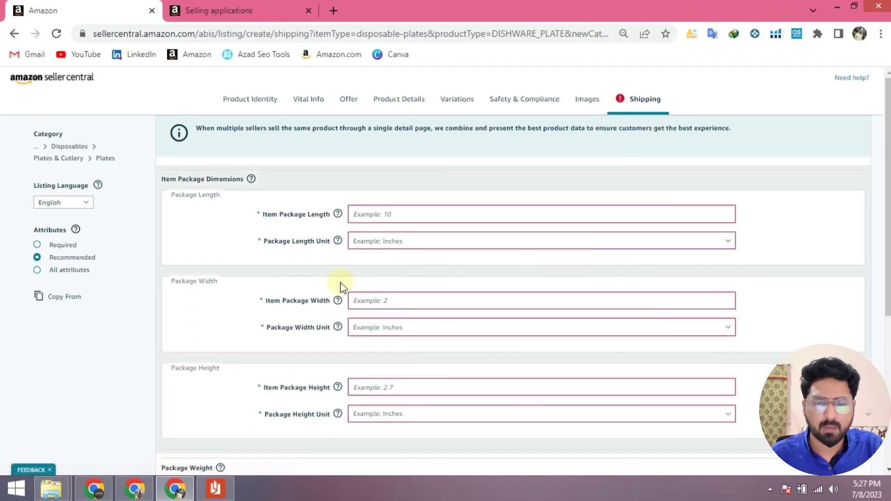
scroll(341, 287, "down", 2)
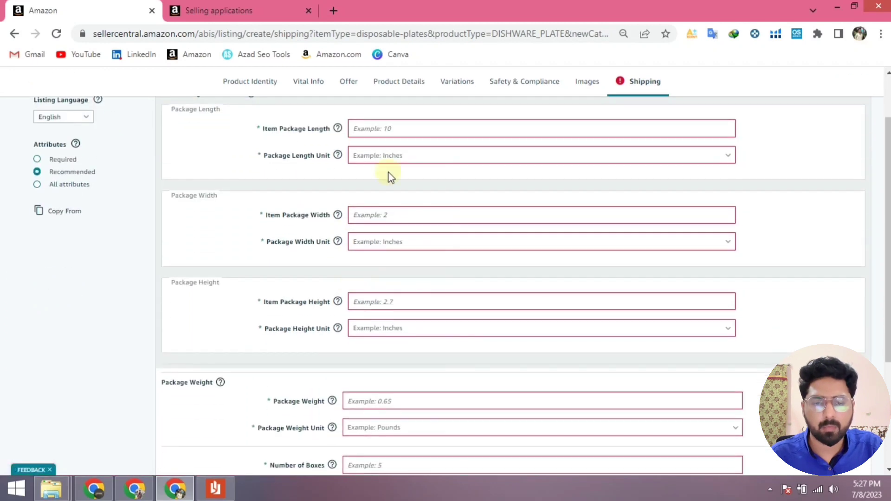
left_click(384, 134)
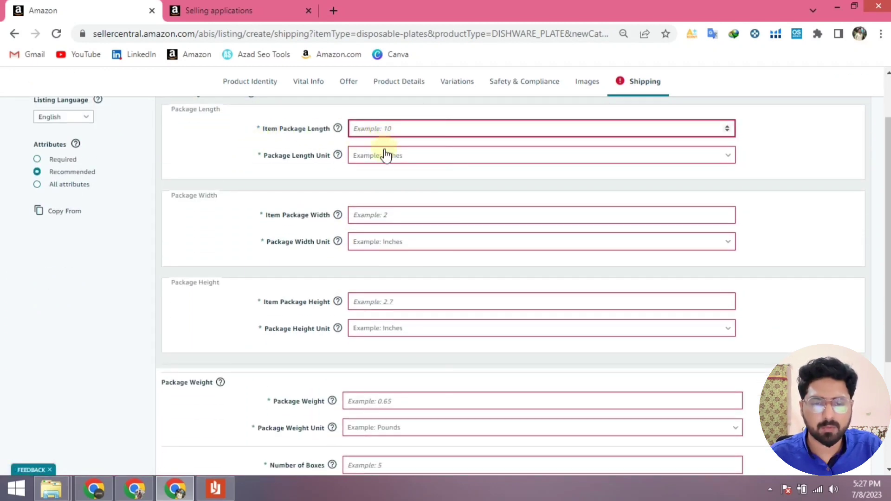
left_click(444, 156)
left_click(375, 175)
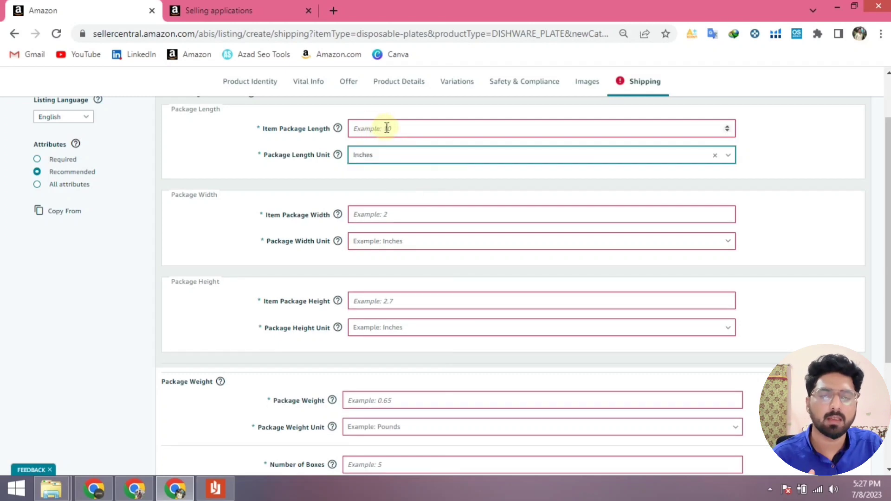
left_click(388, 129)
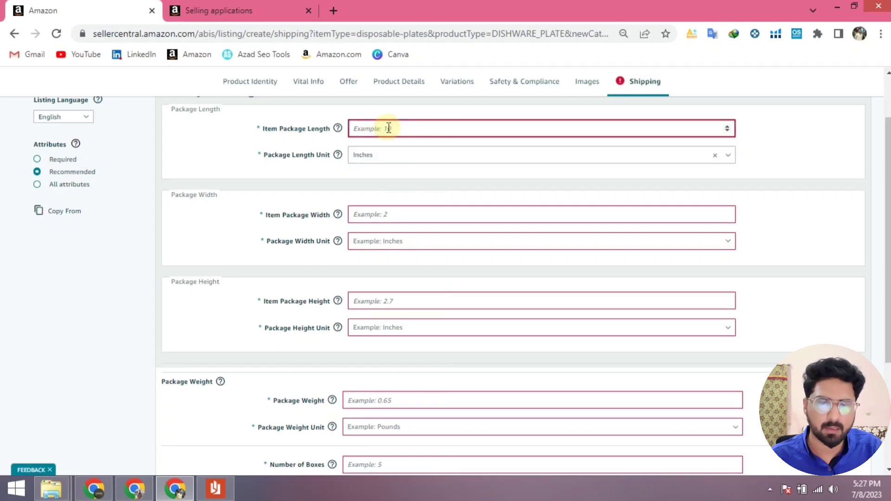
type("8")
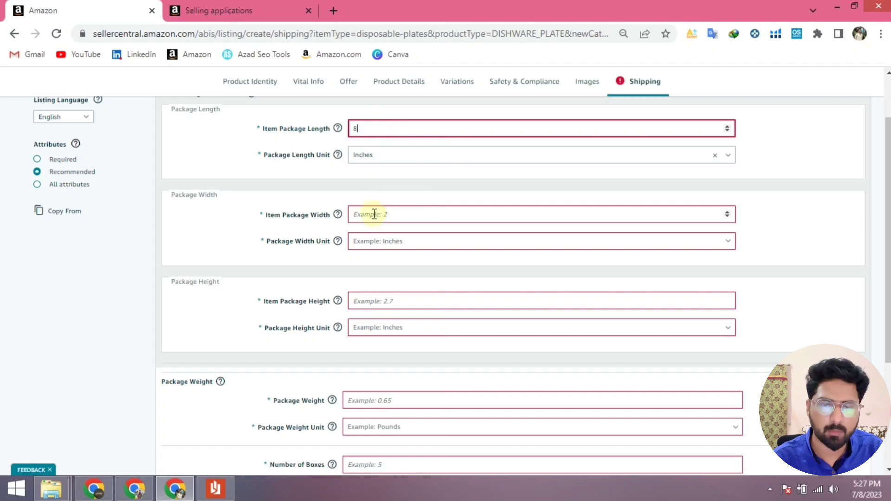
Set the Item Package Width to 8 with Inches as its unit.
left_click(376, 249)
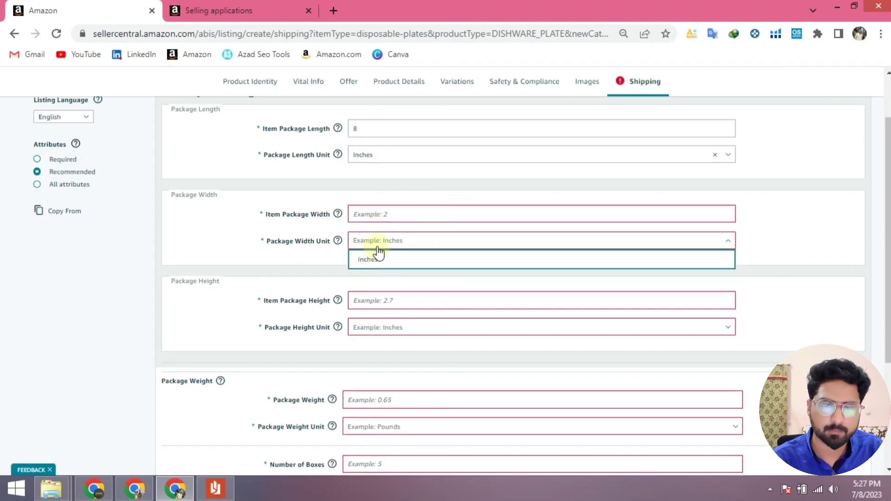
left_click(405, 214)
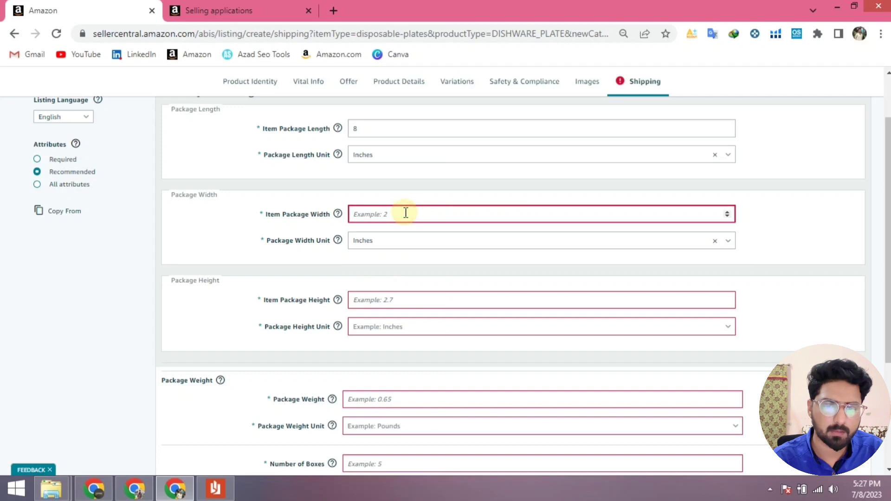
type("8")
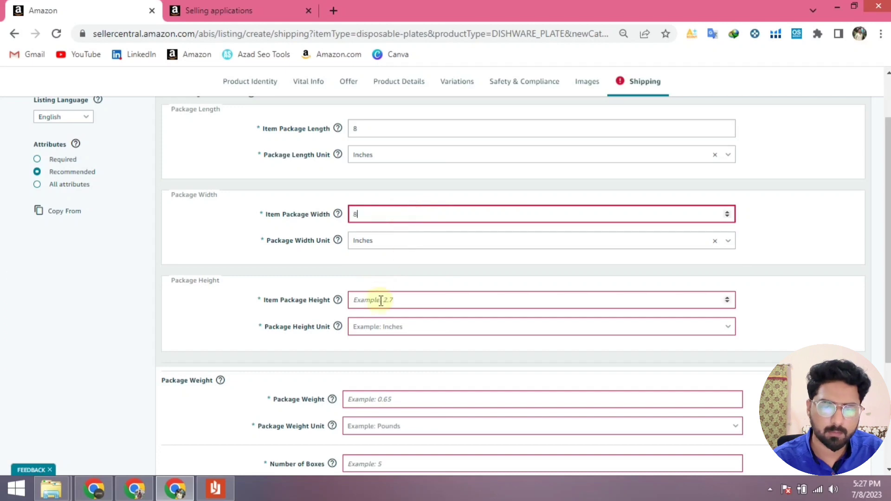
Set the Item Package Height to 8 with Inches as its unit.
left_click(388, 328)
left_click(383, 220)
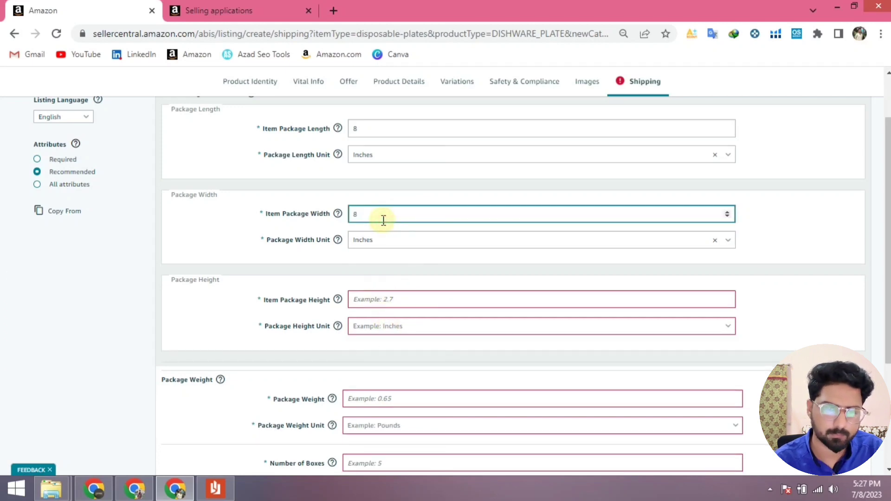
left_click(397, 328)
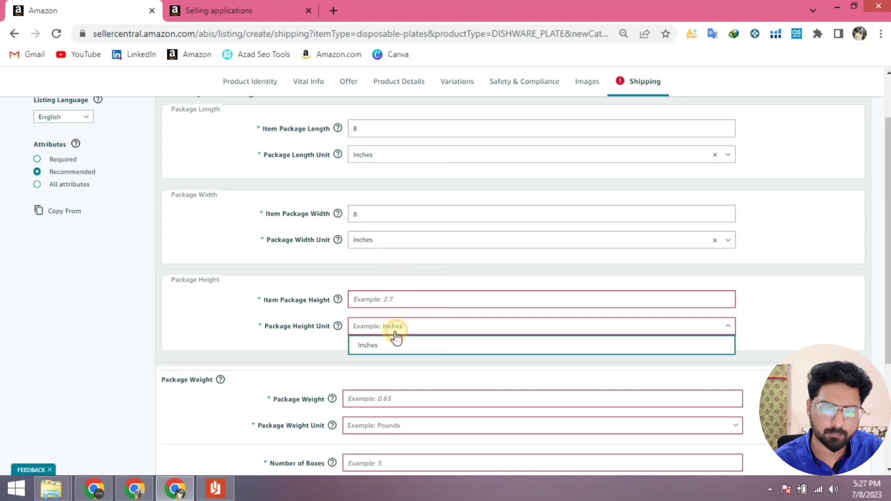
left_click(389, 298)
type("8")
left_click(170, 311)
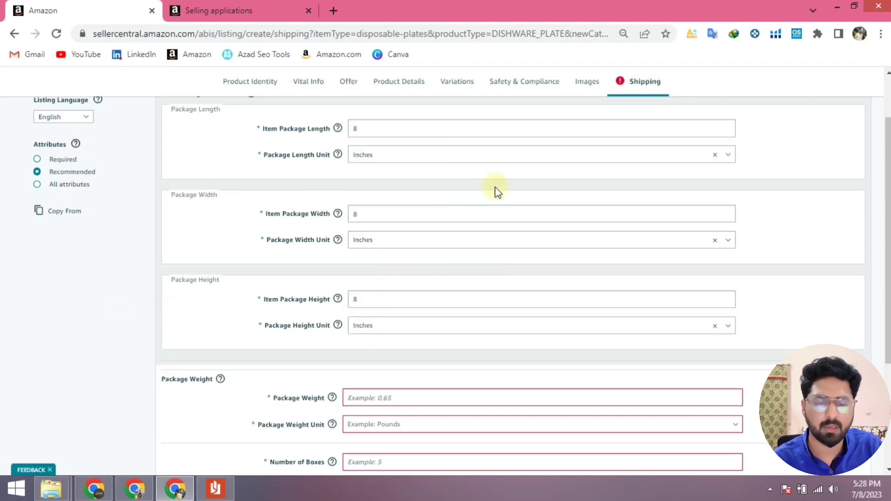
Set the Package Weight to 3.50 with Pounds as its unit.
scroll(496, 192, "down", 4)
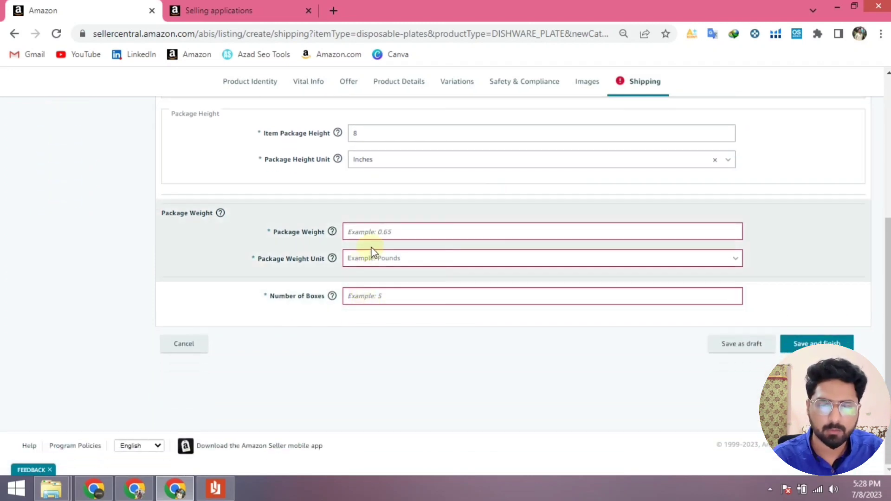
left_click(385, 262)
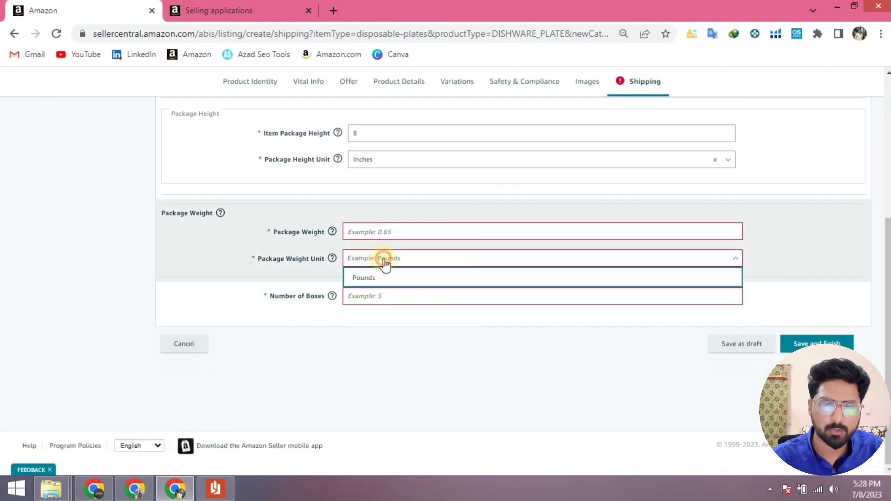
left_click(400, 231)
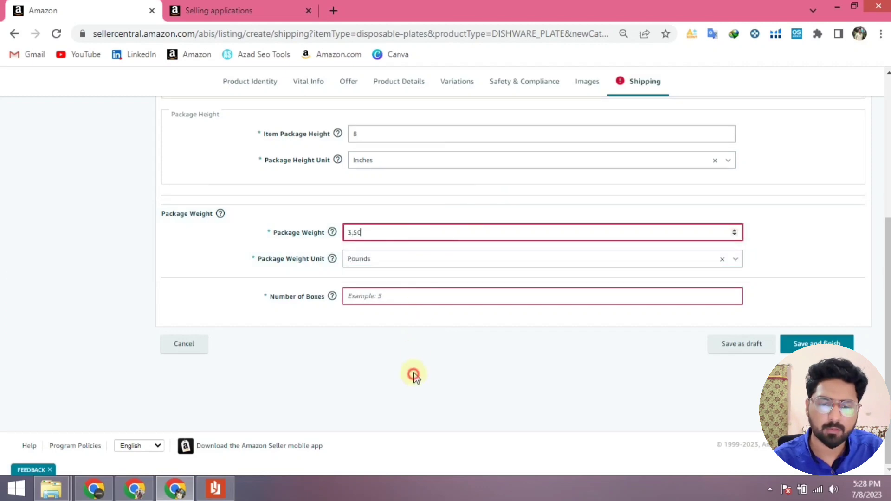
Set the Number of Boxes to 1, then save and finish the palm leaf plates listing.
left_click(401, 297)
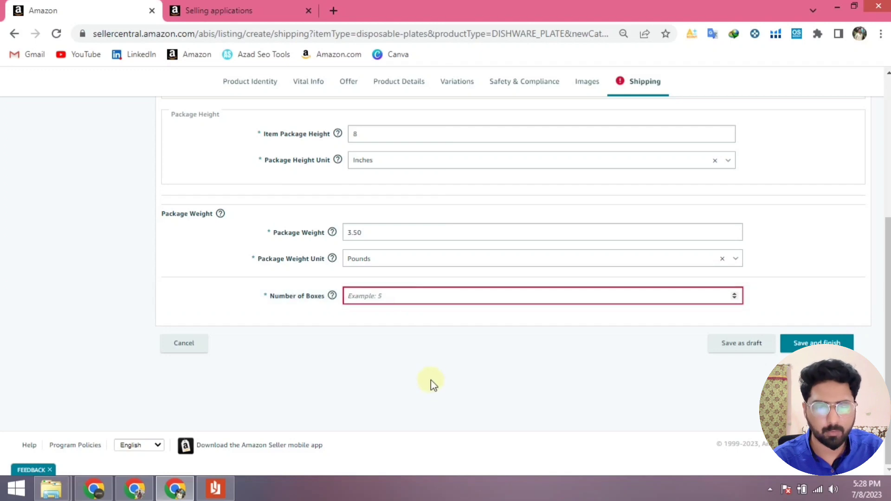
type("1")
key("Return")
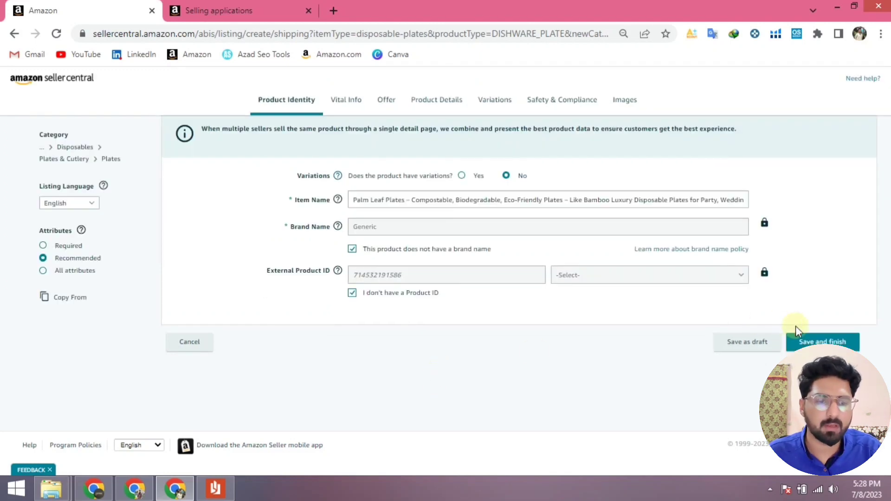
left_click(822, 341)
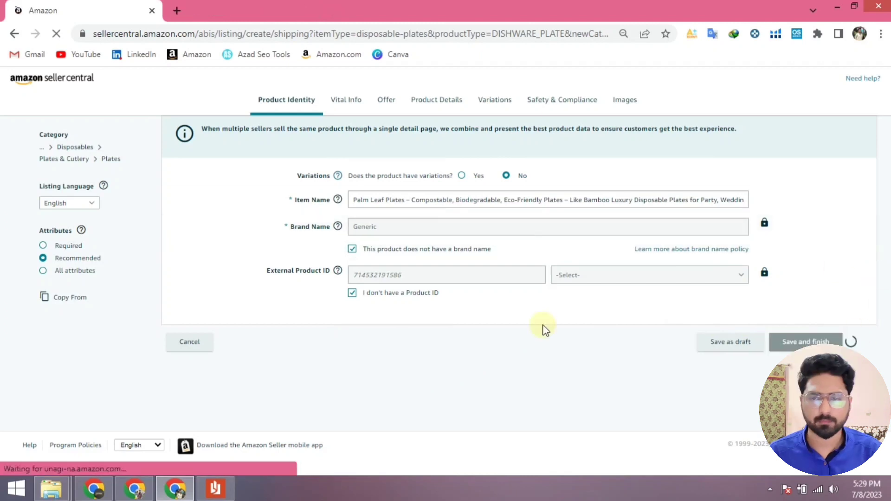
left_click(756, 349)
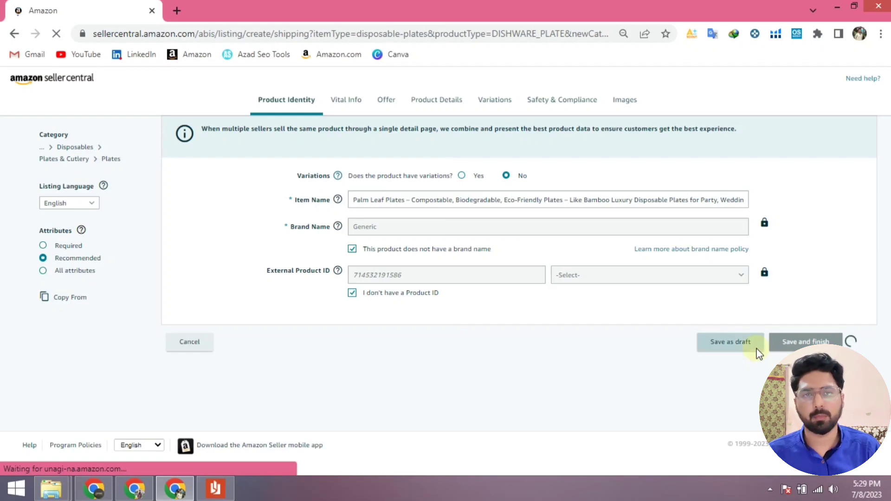